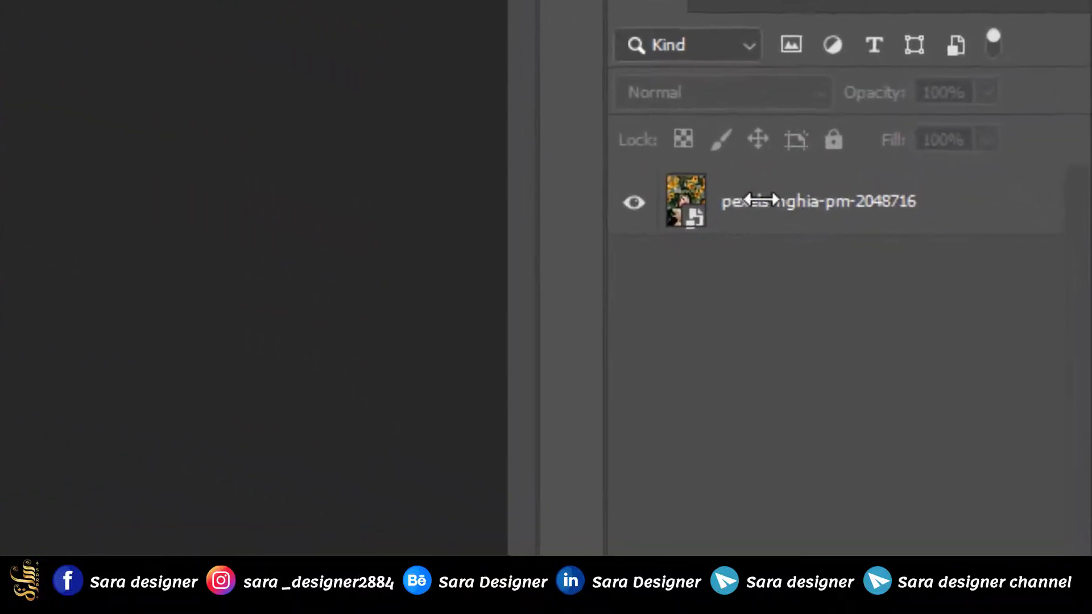
Step: Duplicate the pexels-nghia-pm-2048716 smart object layer and rasterize the copy
click(762, 201)
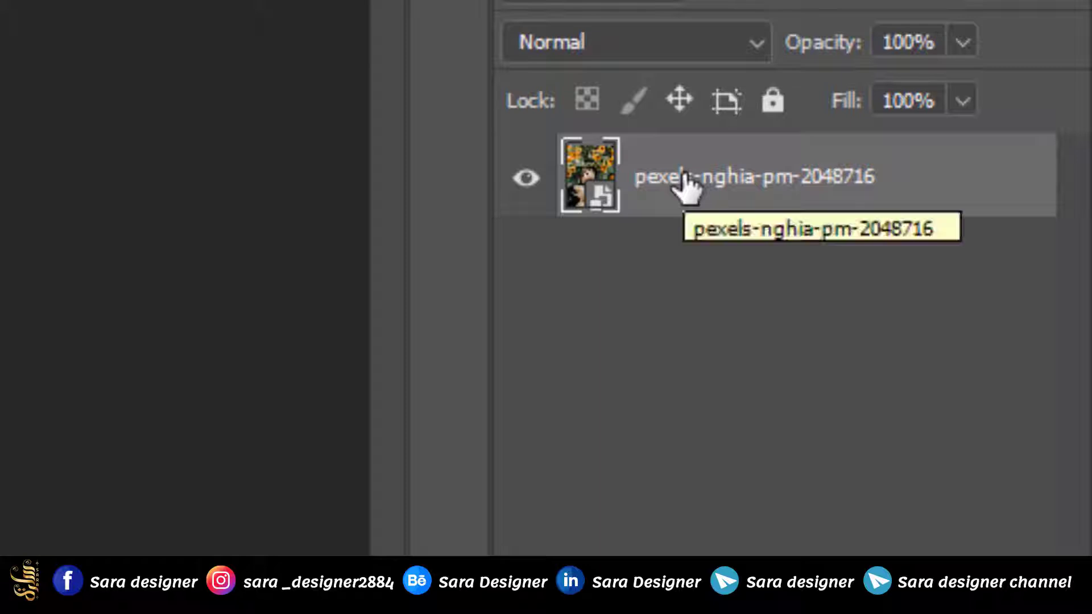
key(ctrl+j)
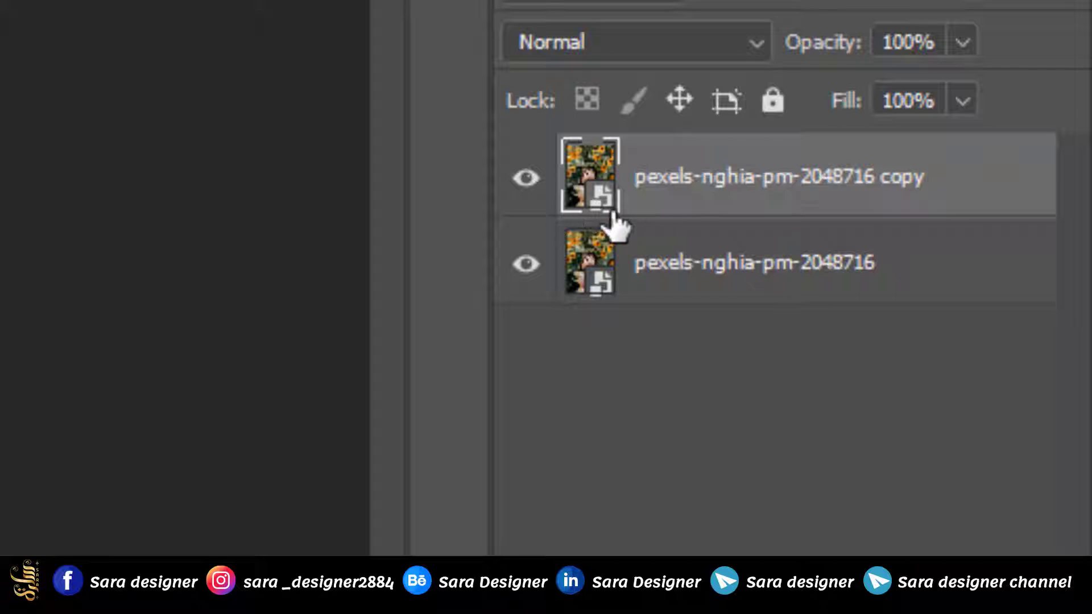
right_click(698, 186)
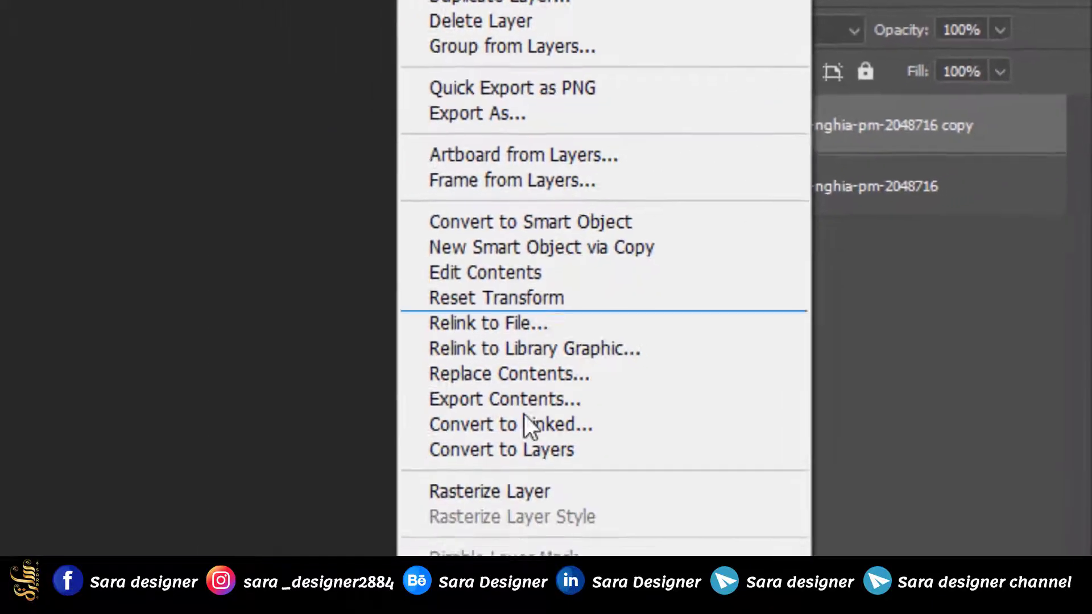
click(521, 491)
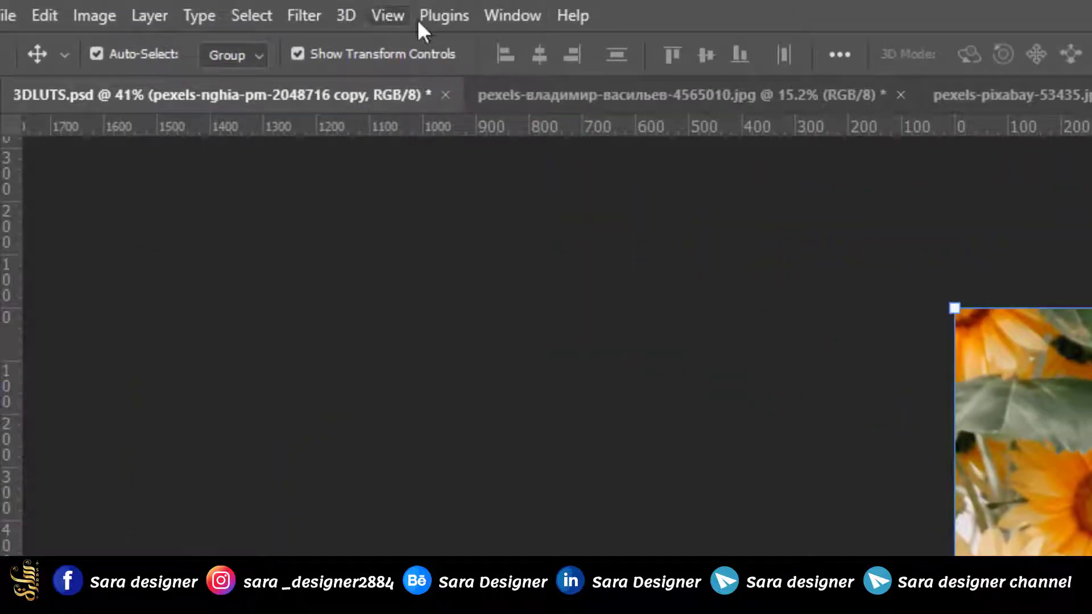
Step: Show the list of actions and create a new action set named cyne-blue leaf
click(512, 16)
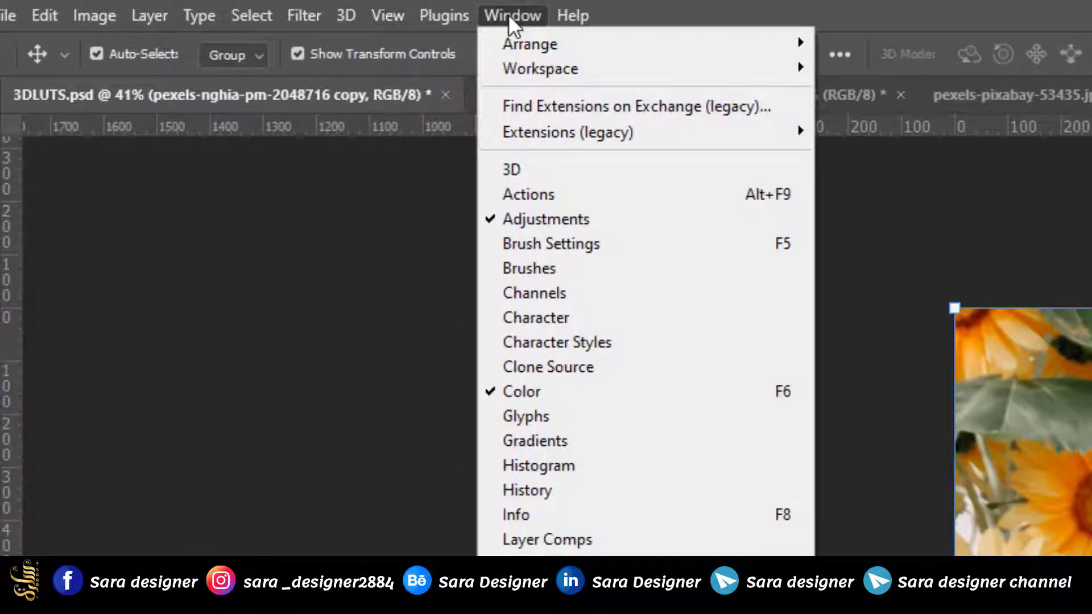
click(534, 195)
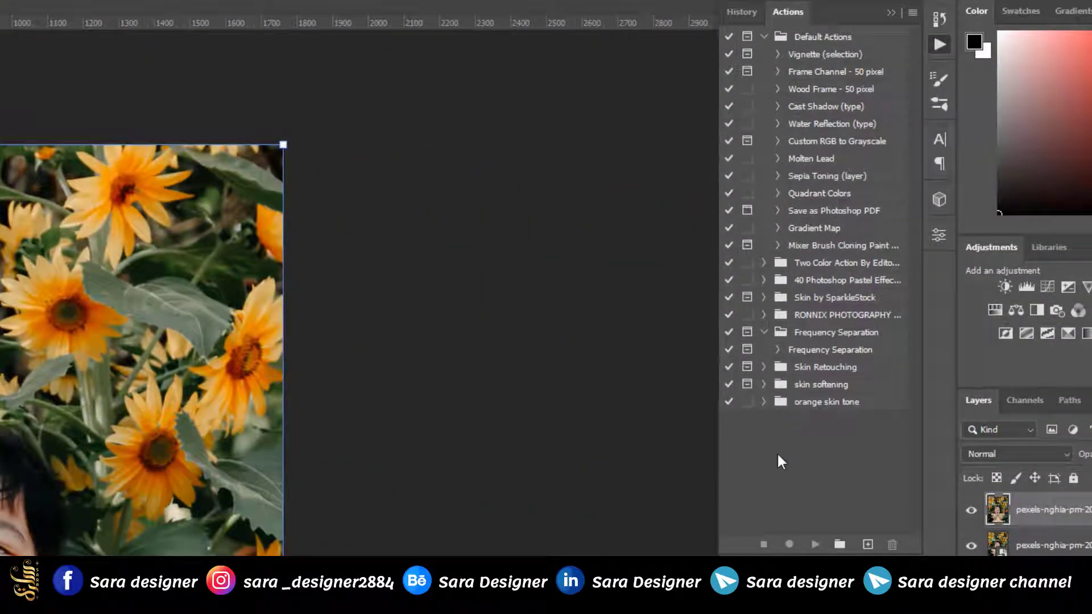
click(838, 545)
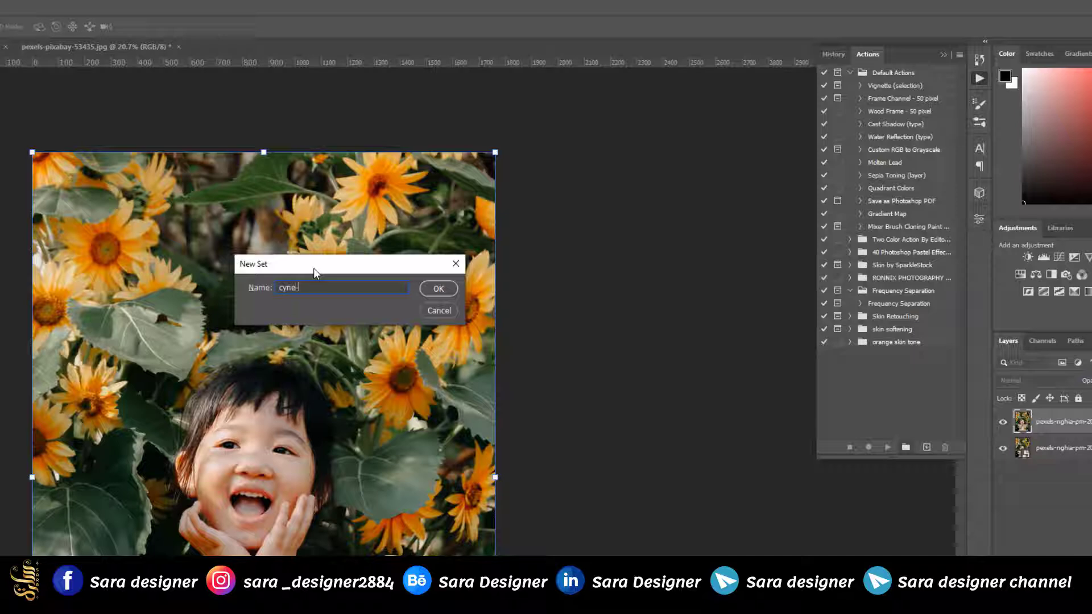
text(f)
key(Return)
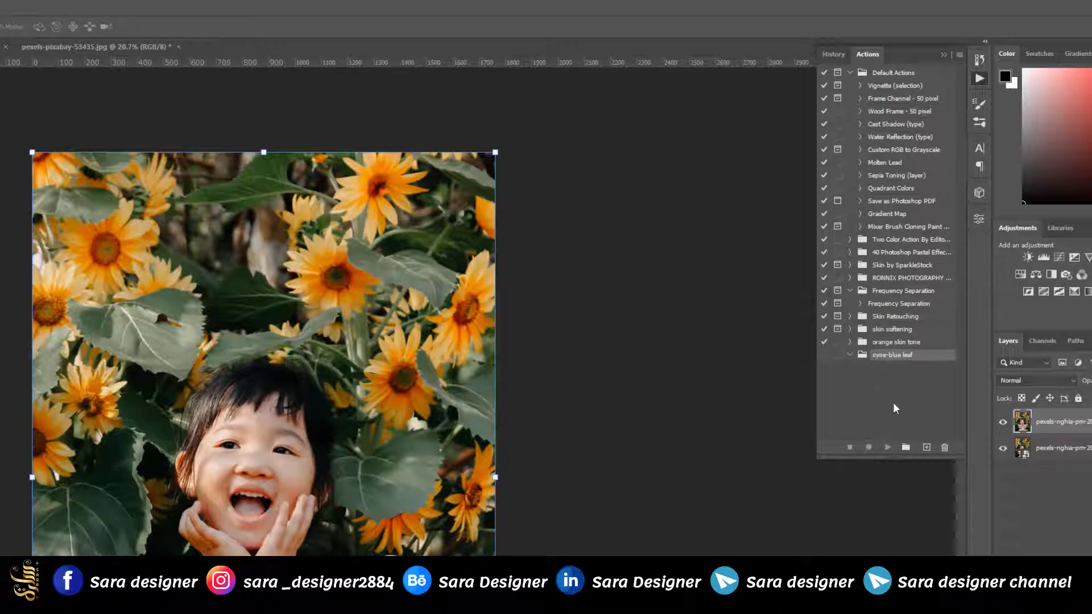
Step: Create an action named cyne blue in the cyne-blue leaf set with function key None and start recording it
click(927, 448)
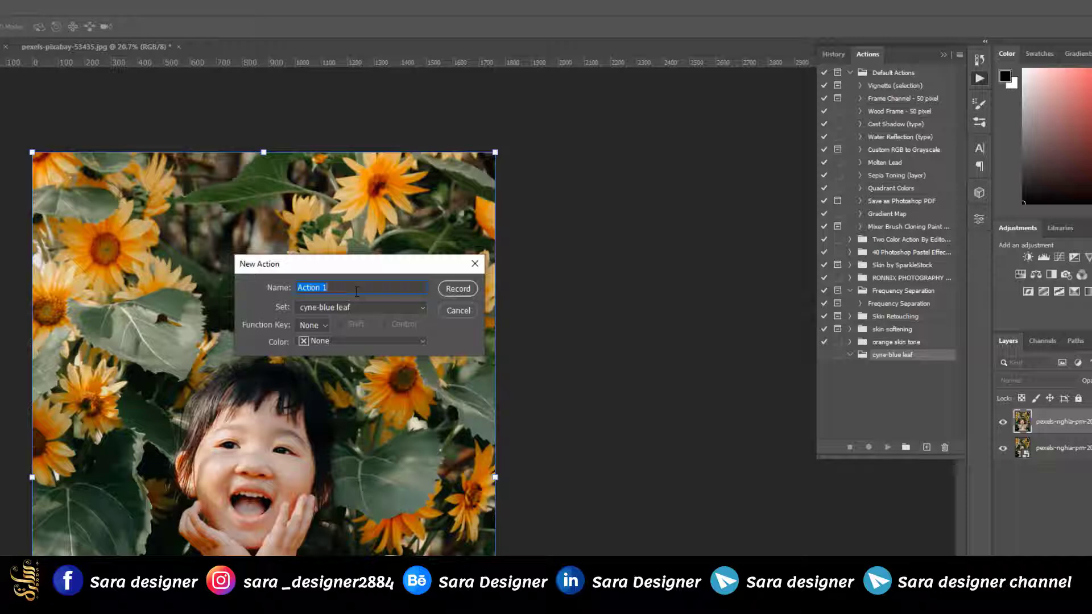
text(cyne blue)
click(324, 325)
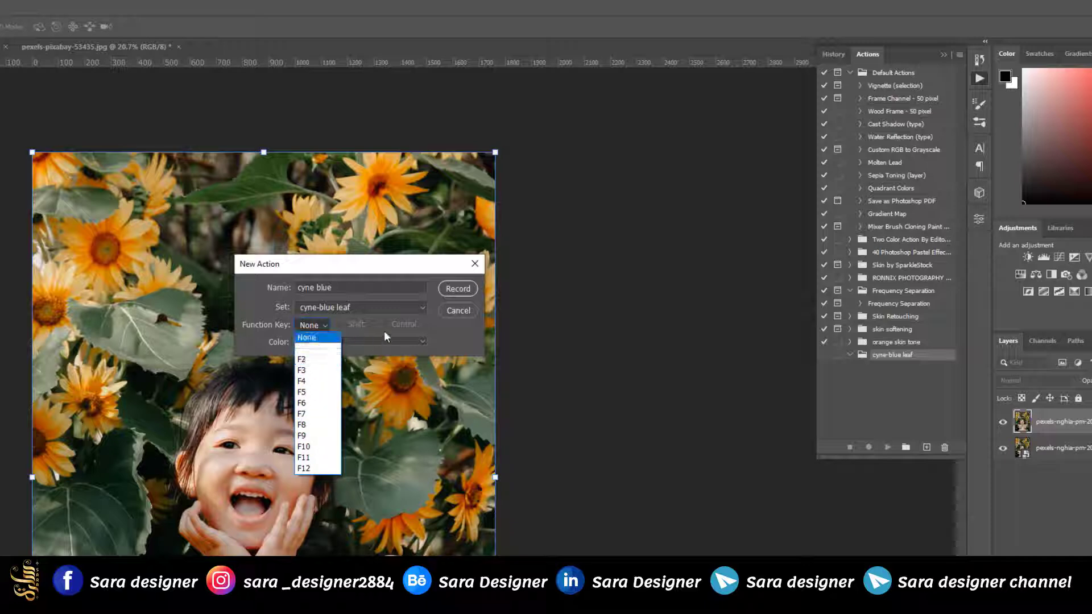
click(319, 338)
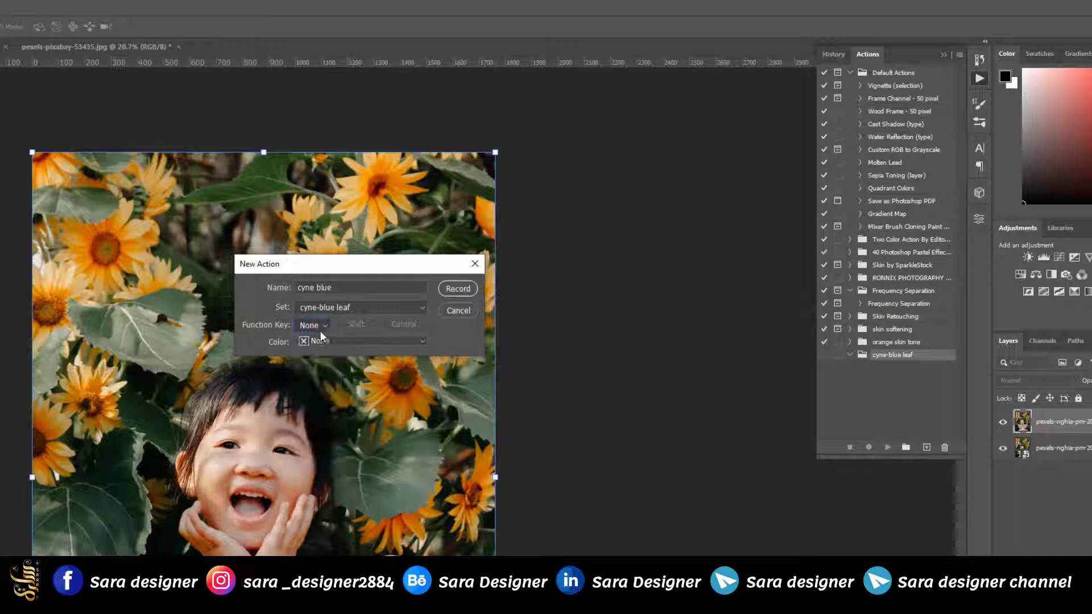
click(463, 287)
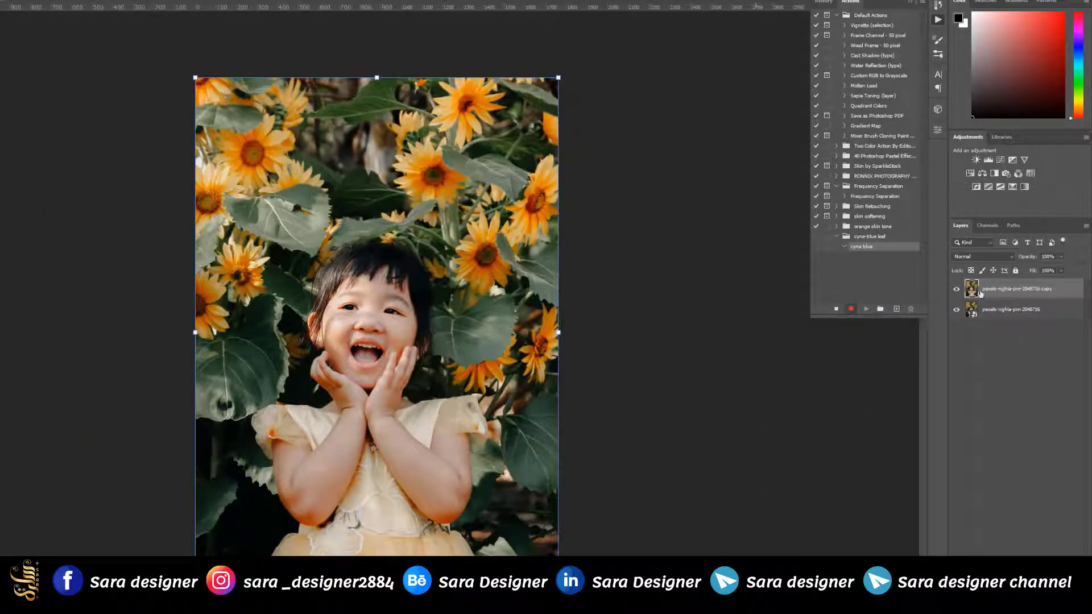
Step: Convert the image to Lab Color mode without merging the layers
drag(994, 293, 995, 309)
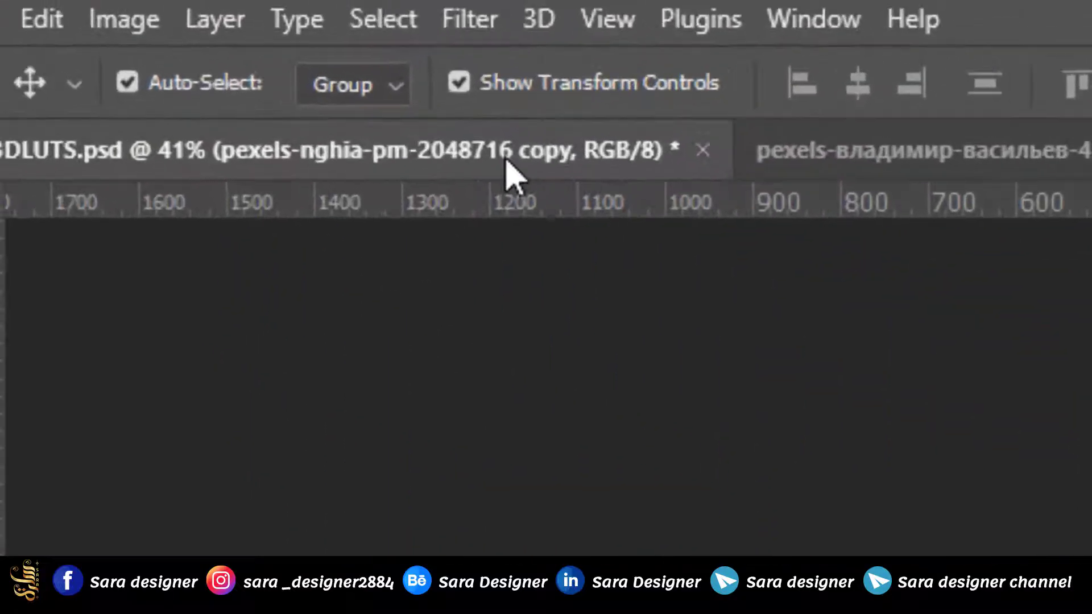
click(168, 29)
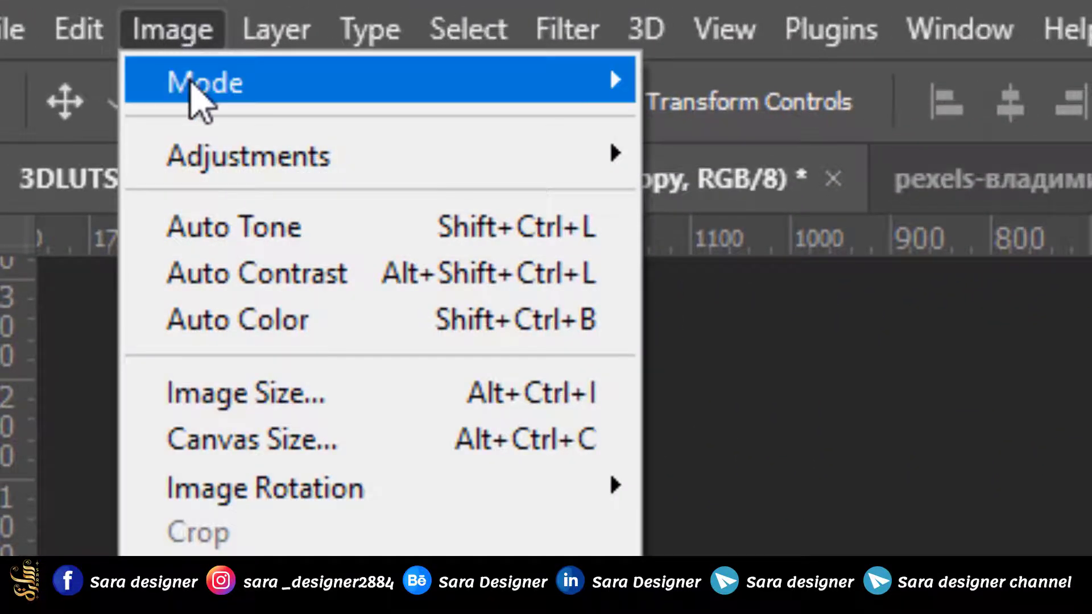
mouse_move(190, 85)
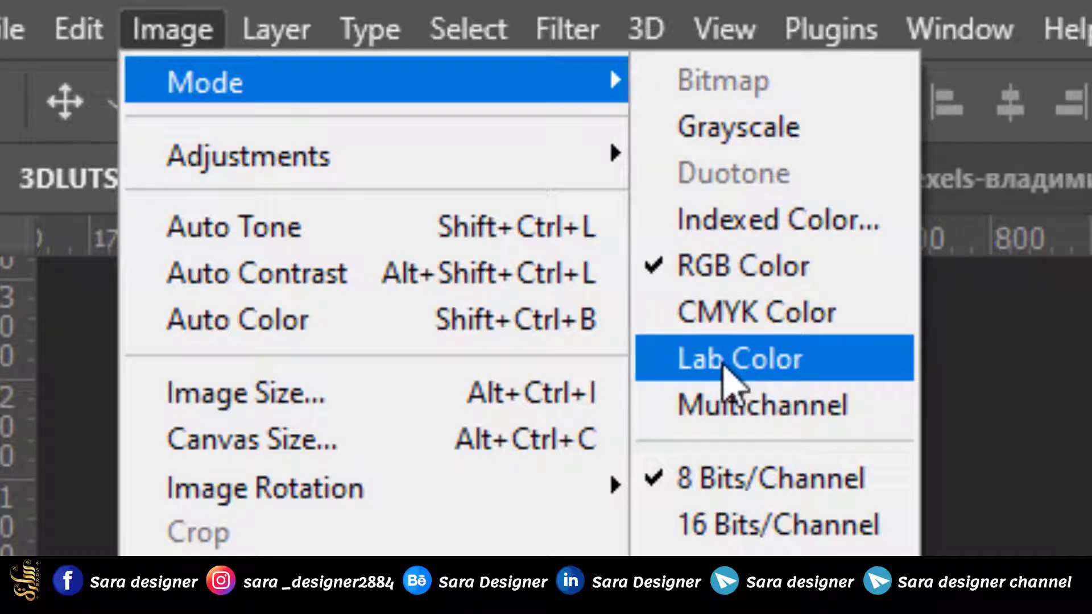
click(719, 366)
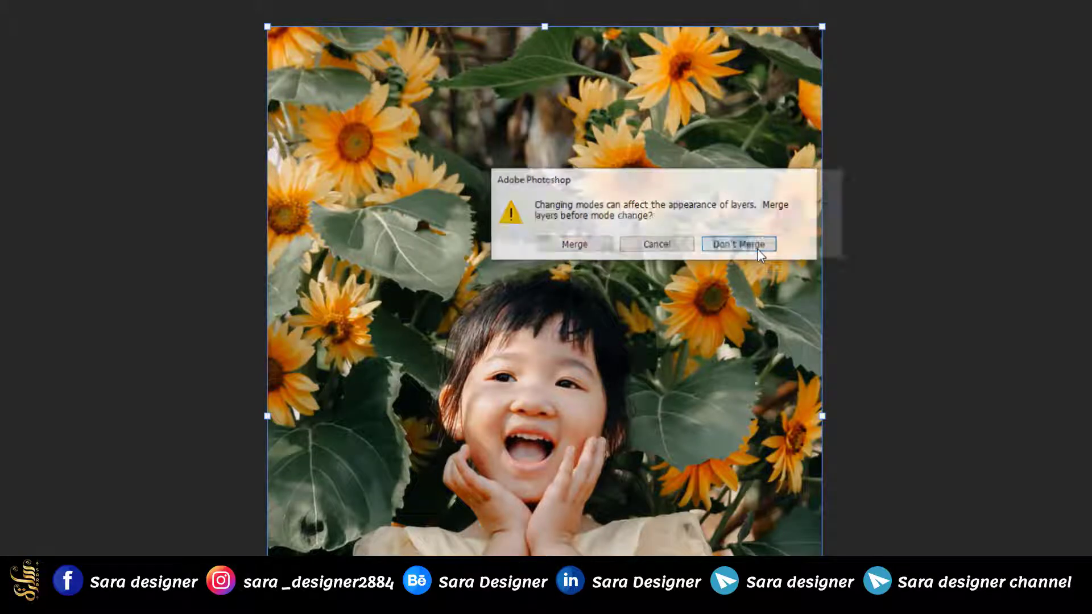
click(758, 251)
click(758, 251)
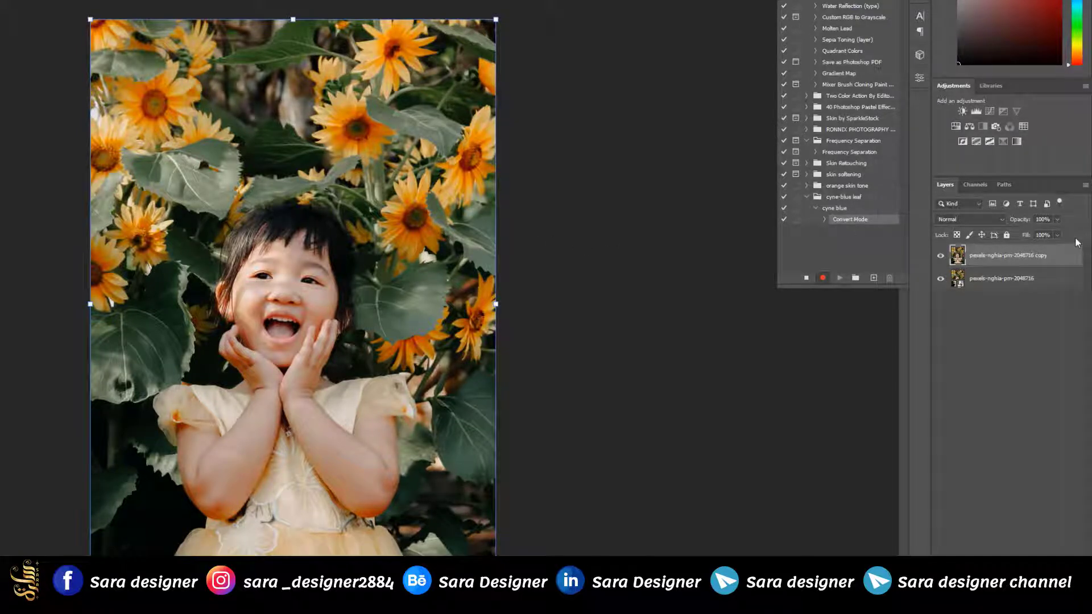
Step: Select the whole a channel of the layer copy and copy its contents
click(975, 184)
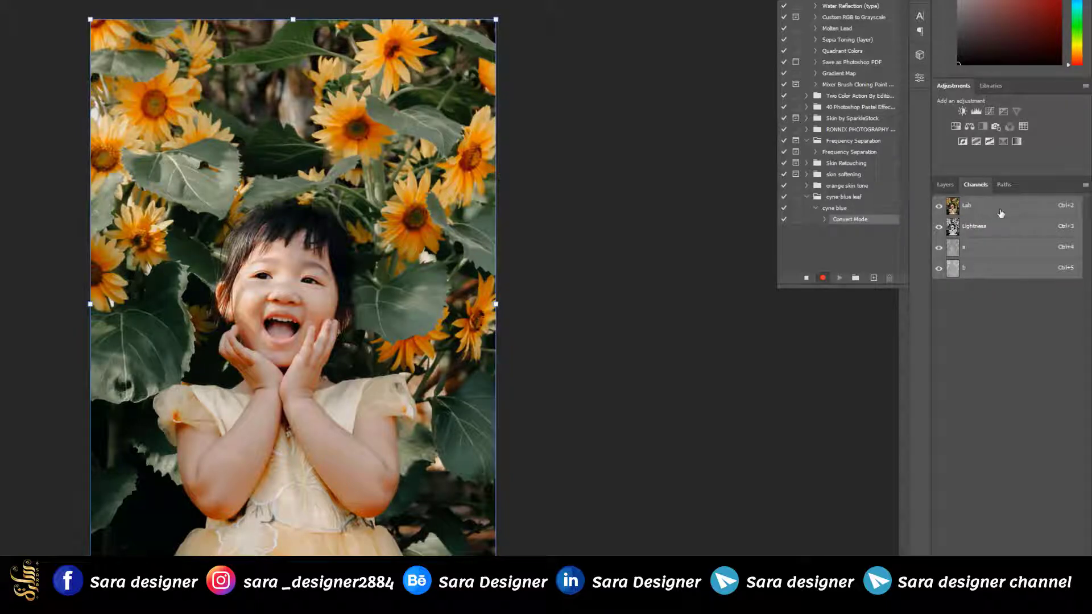
click(963, 249)
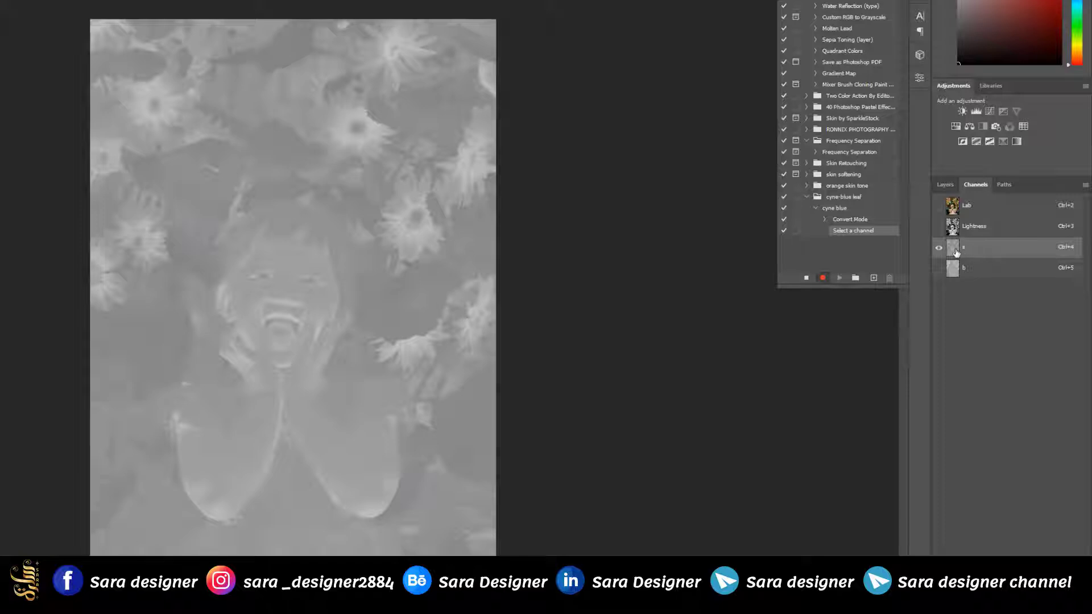
key(ctrl+a)
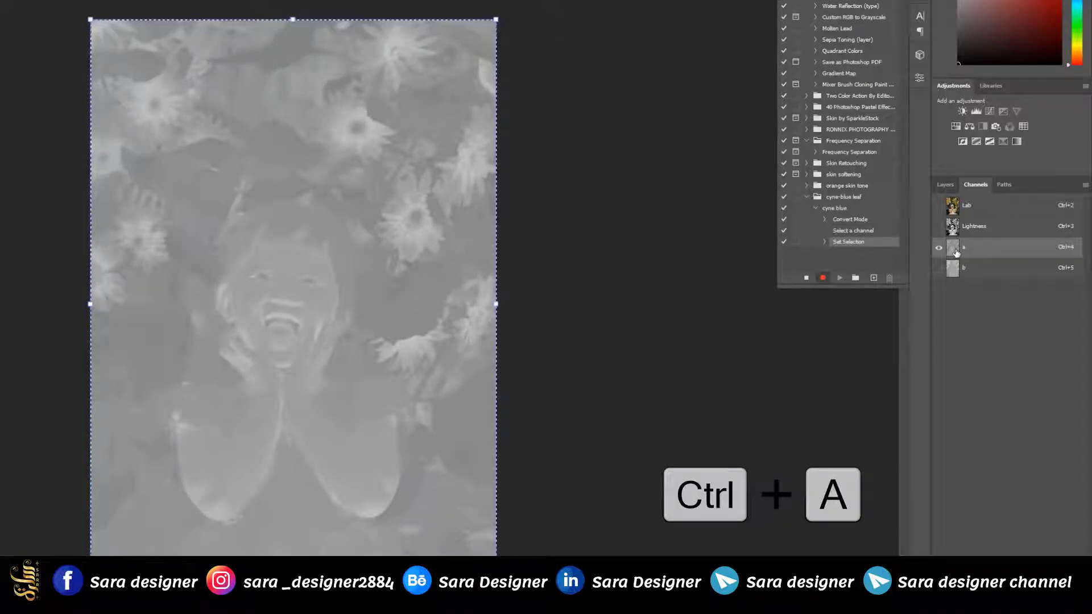
key(ctrl+c)
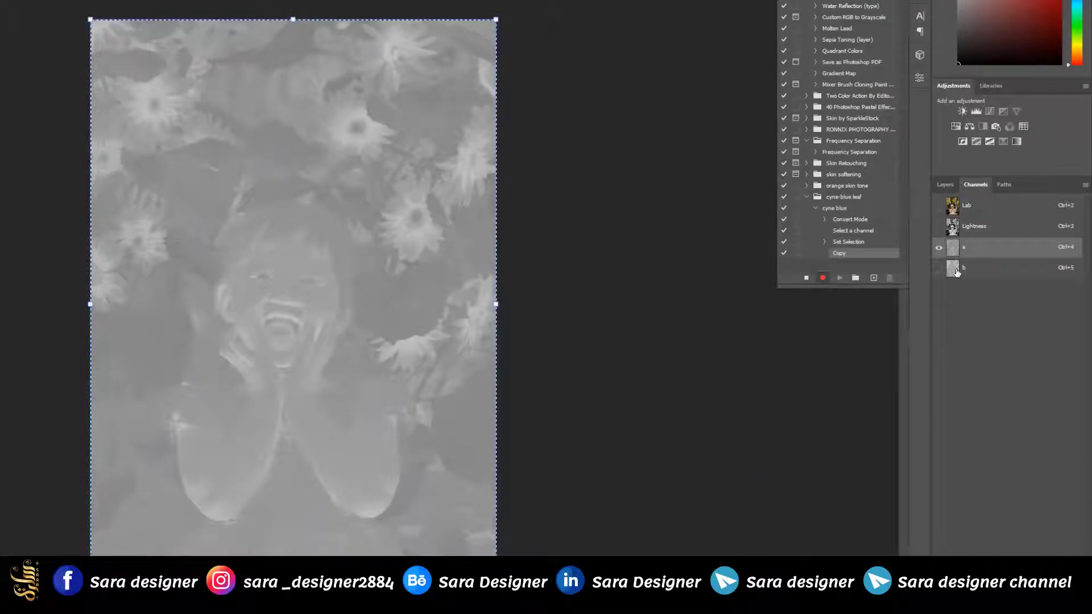
Step: Paste the copied channel into the b channel, restore the Lab composite view and clear the selection
click(956, 273)
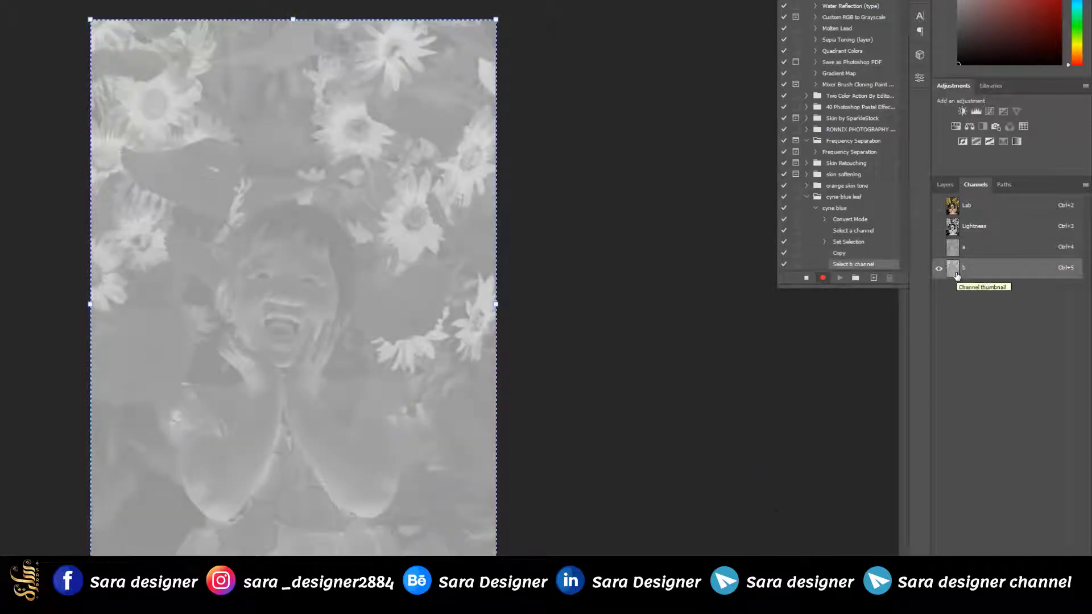
key(ctrl+v)
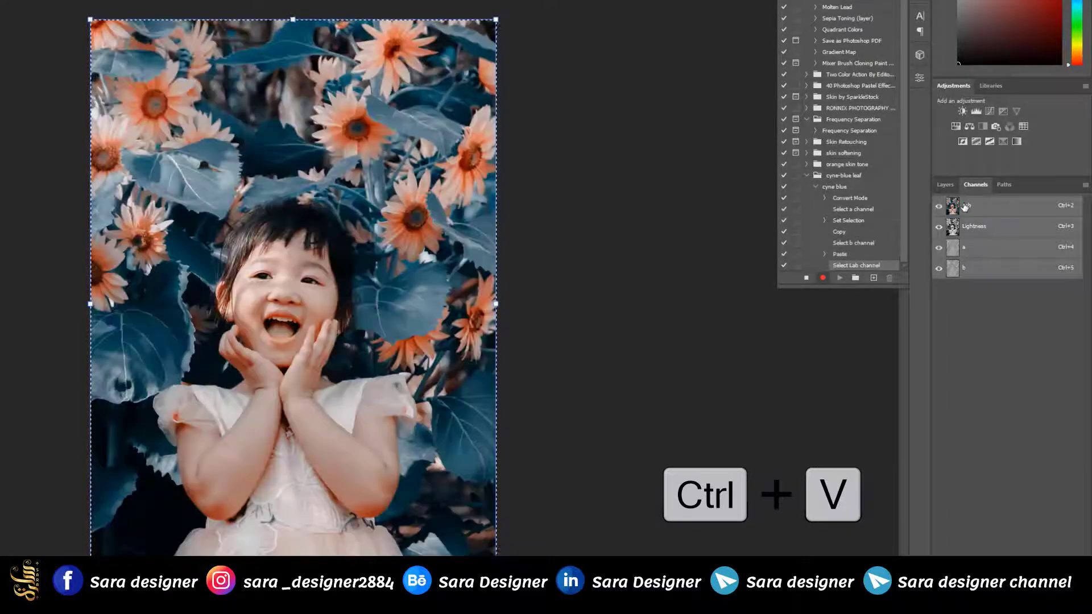
click(964, 207)
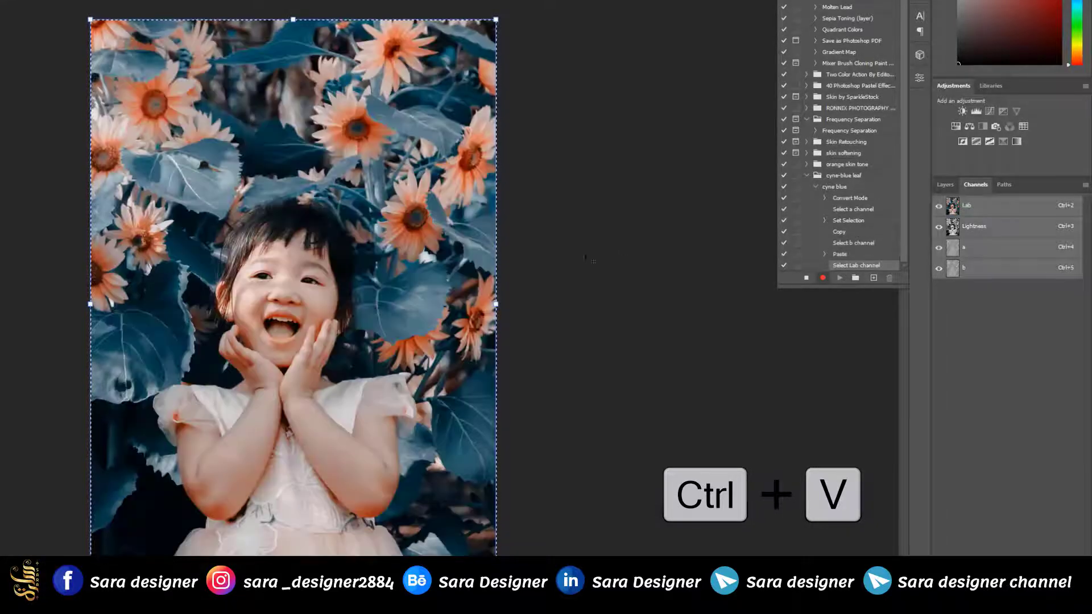
click(942, 183)
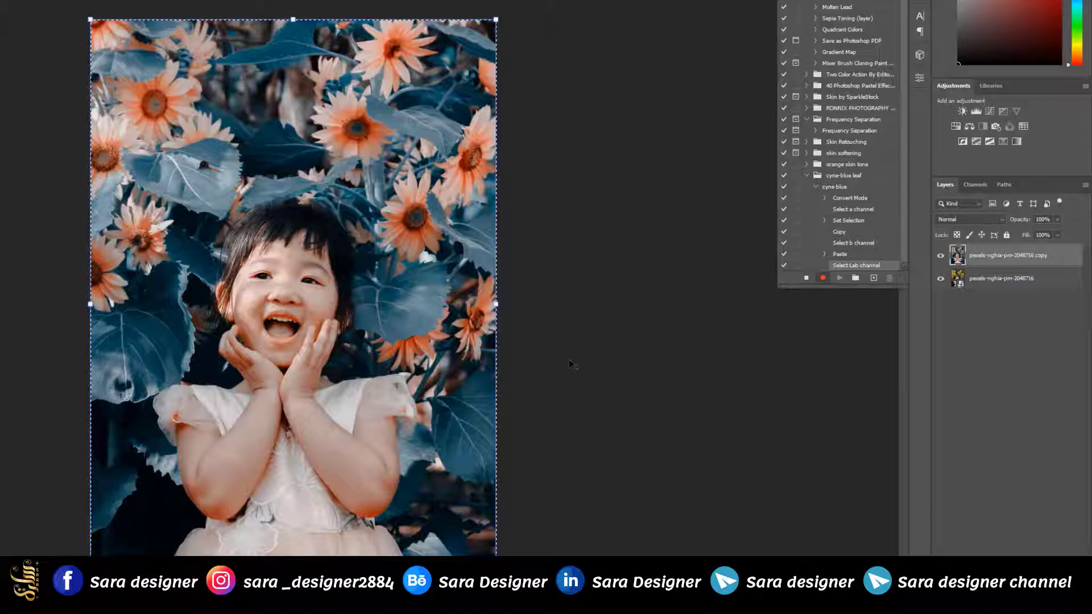
key(ctrl+d)
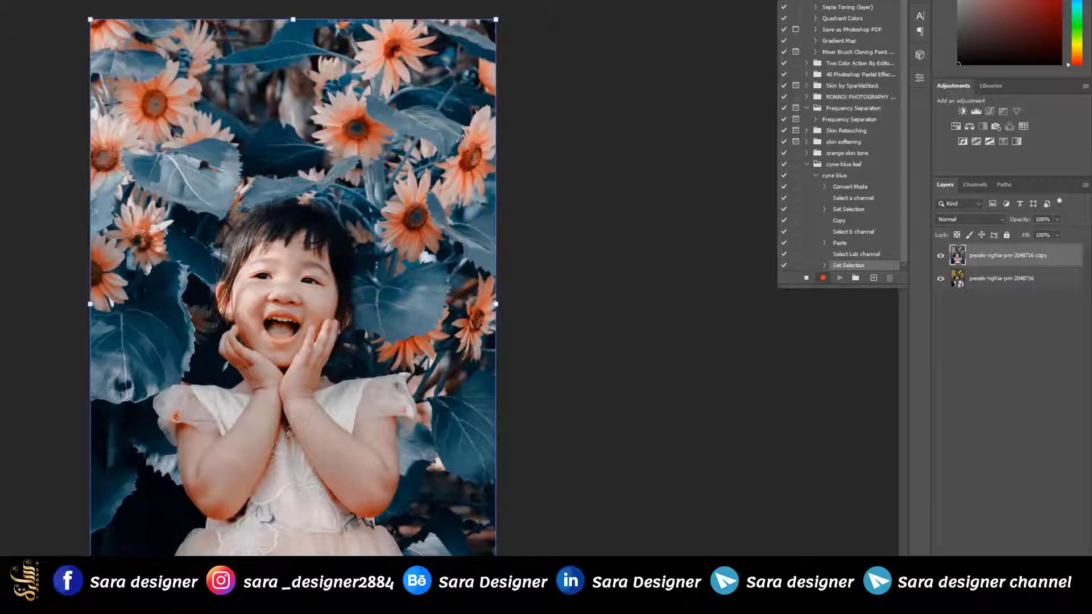
Step: Convert the image with the layer copy selected back to RGB Color mode without merging the layers
click(1006, 256)
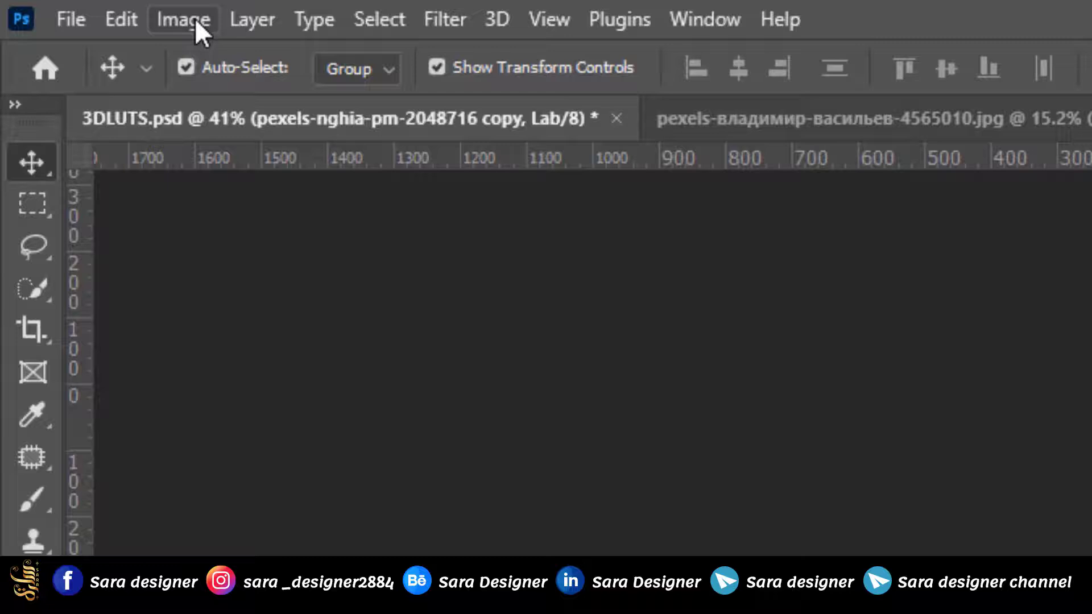
click(181, 17)
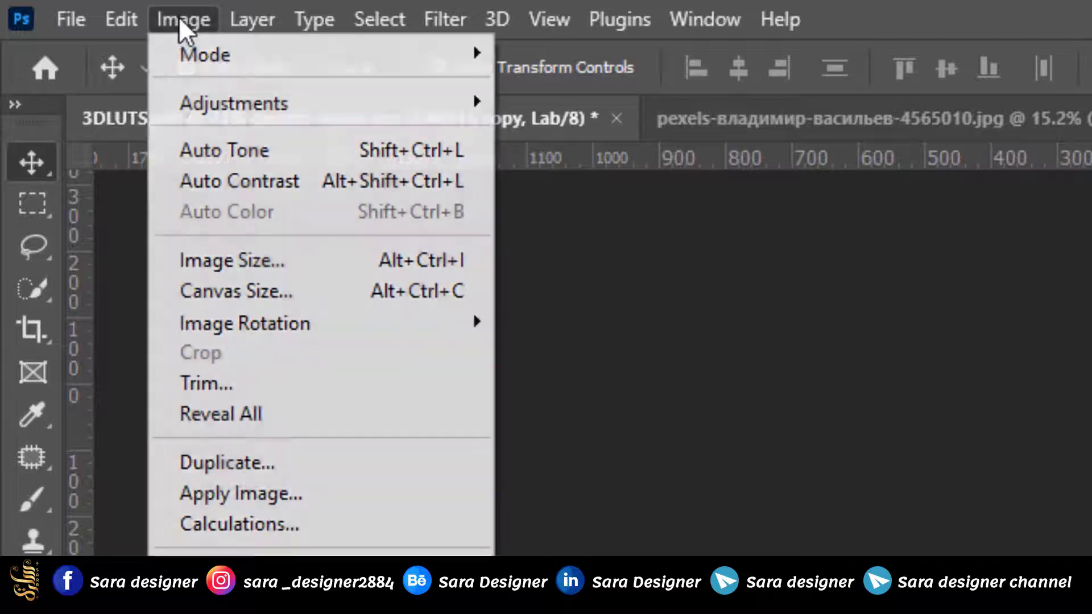
mouse_move(185, 53)
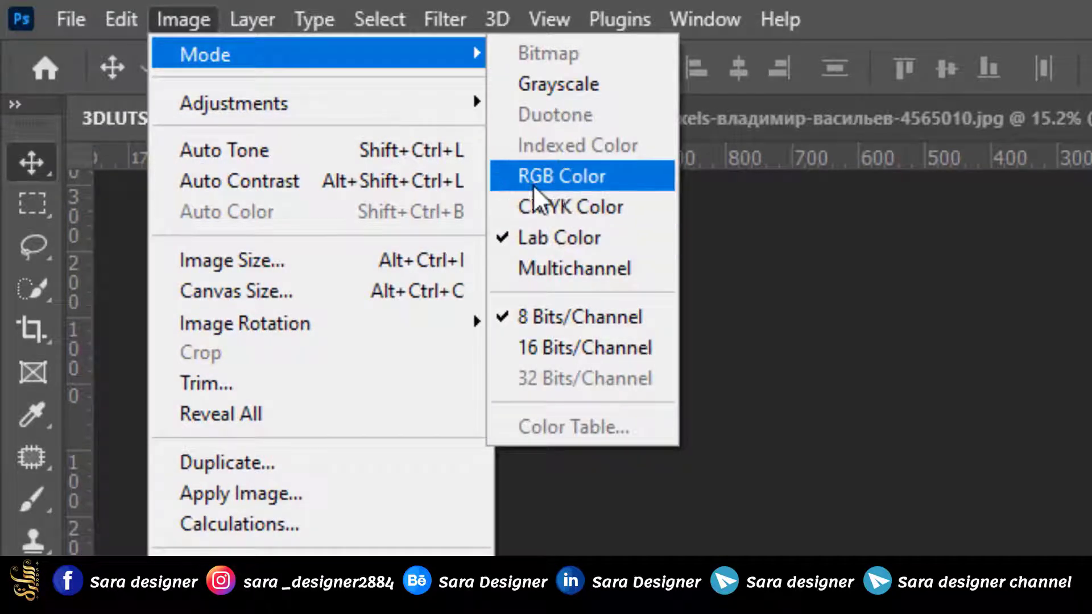
click(573, 183)
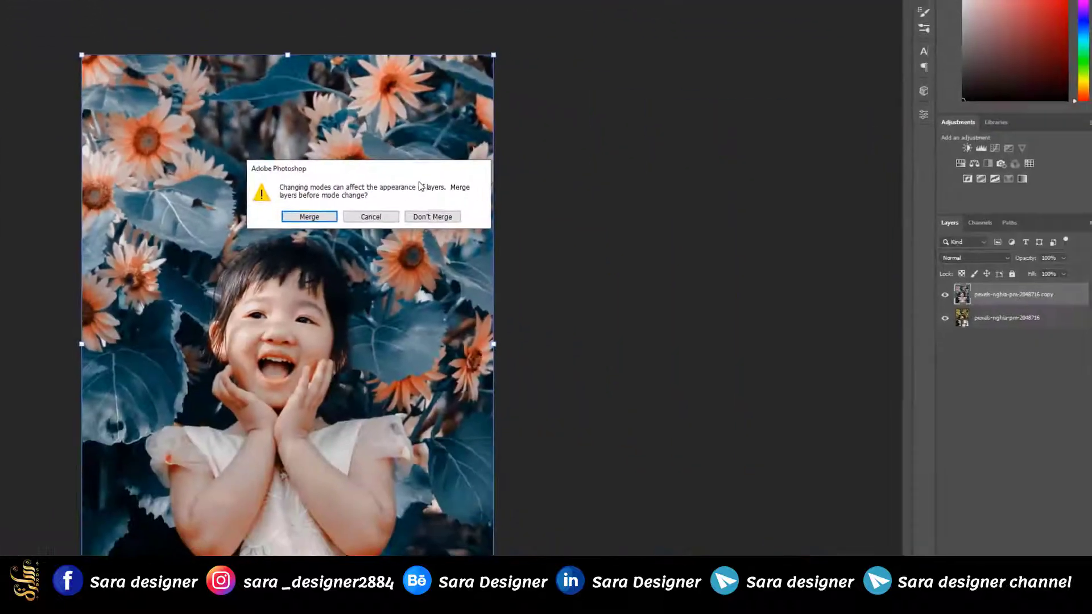
click(431, 216)
click(446, 221)
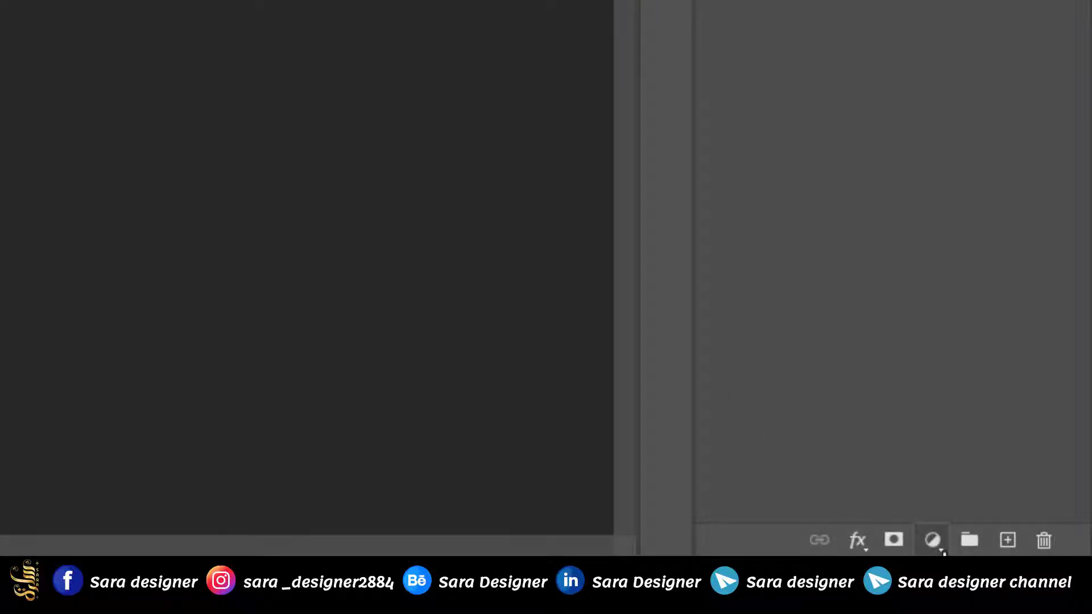
Step: Add a Curves adjustment layer using the Find Dark & Light Colors auto correction with Snap Neutral Midtones, and compare before and after
click(942, 551)
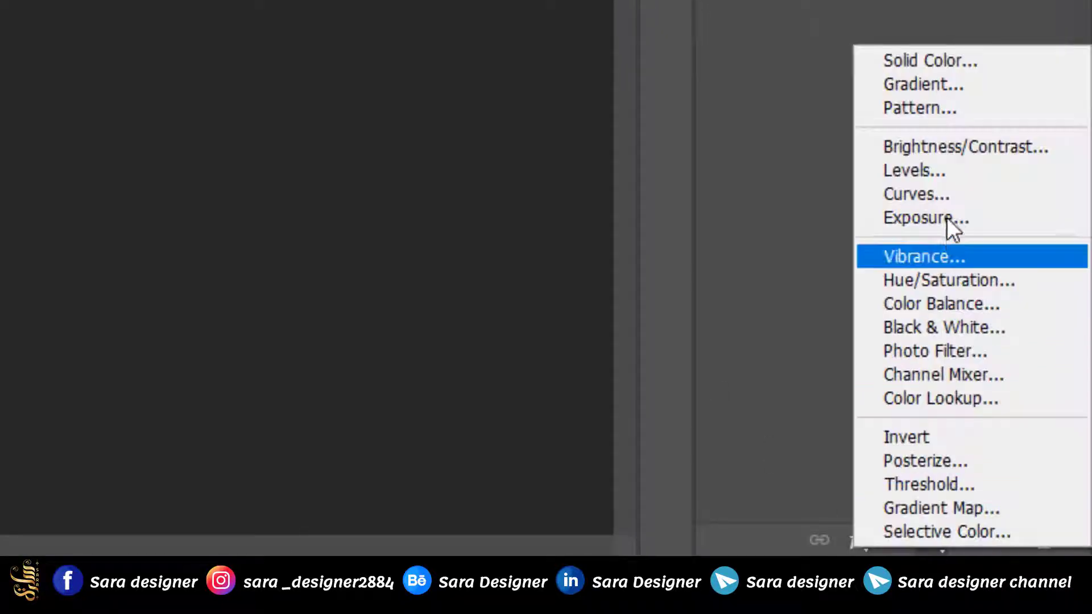
click(947, 193)
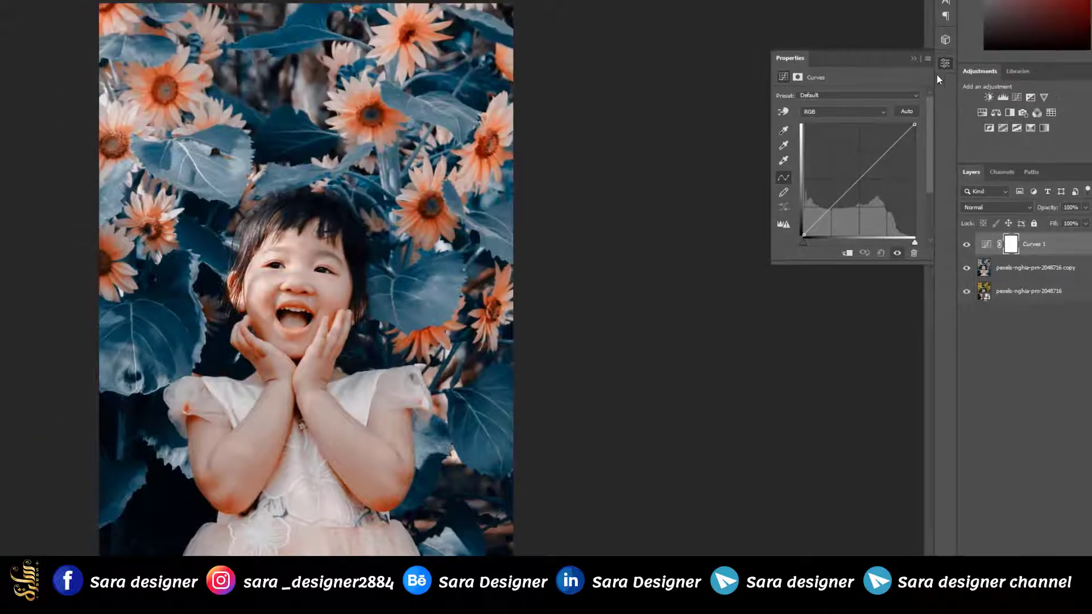
click(931, 58)
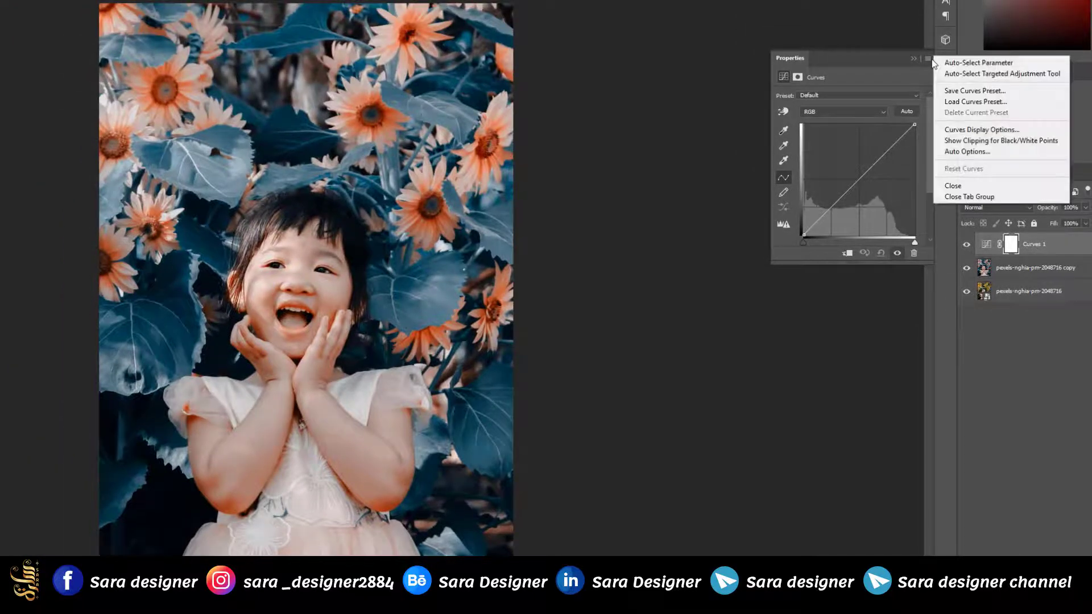
click(968, 153)
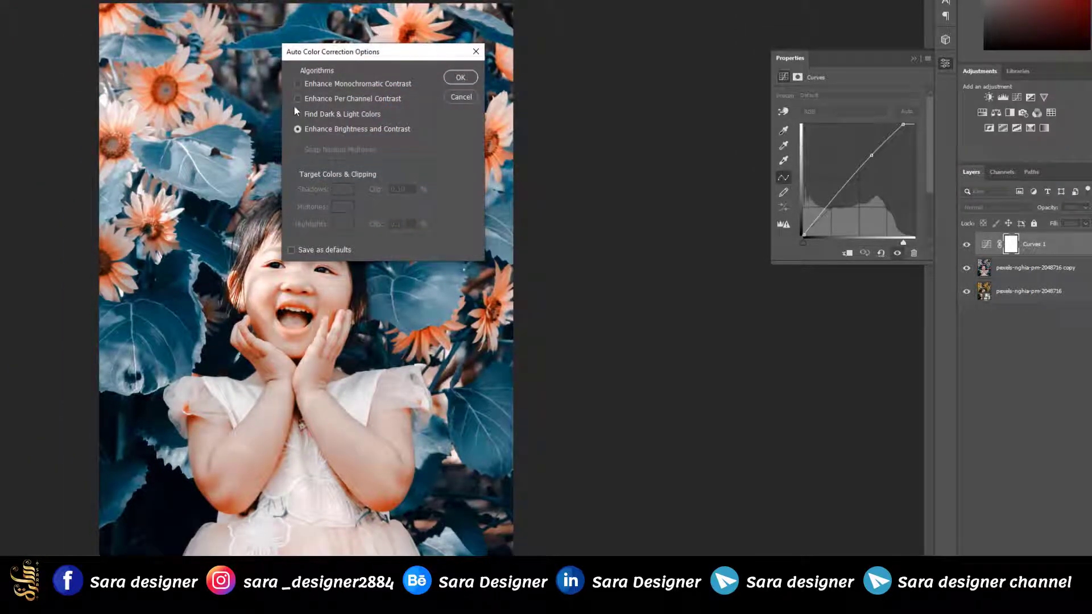
drag(332, 55, 537, 55)
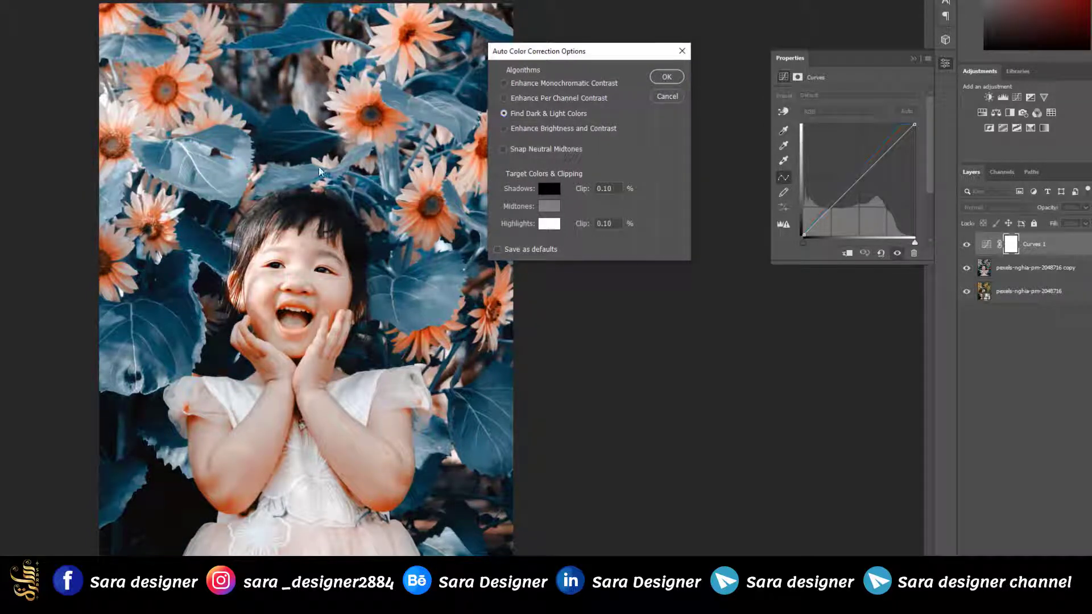
click(503, 149)
click(667, 77)
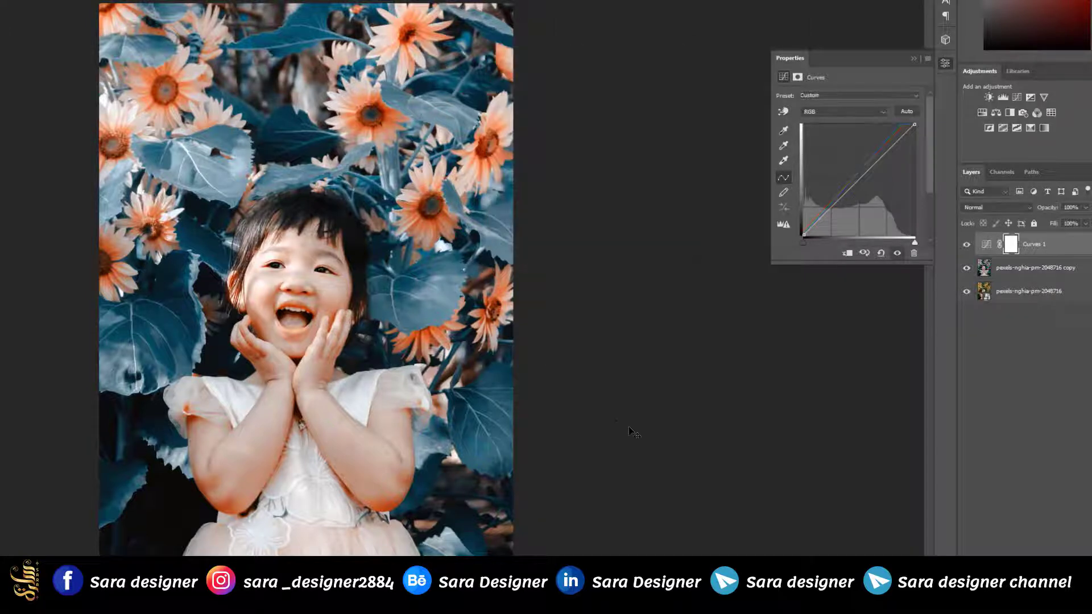
click(967, 245)
click(967, 245)
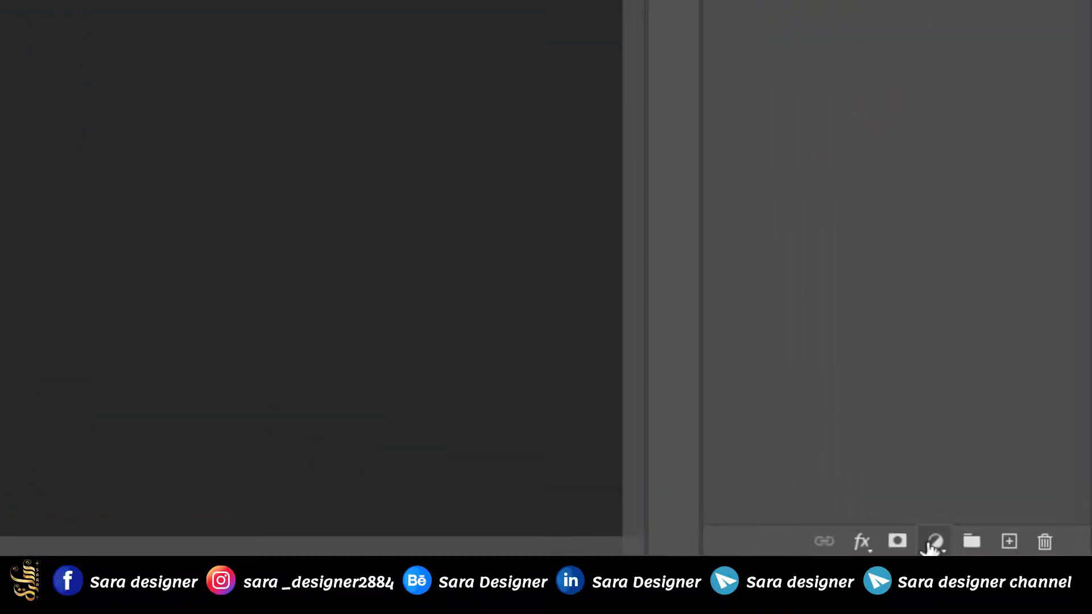
Step: Add a Selective Color adjustment layer and set the Reds to Cyan +74, Magenta +65 and Yellow -13
click(935, 541)
click(937, 523)
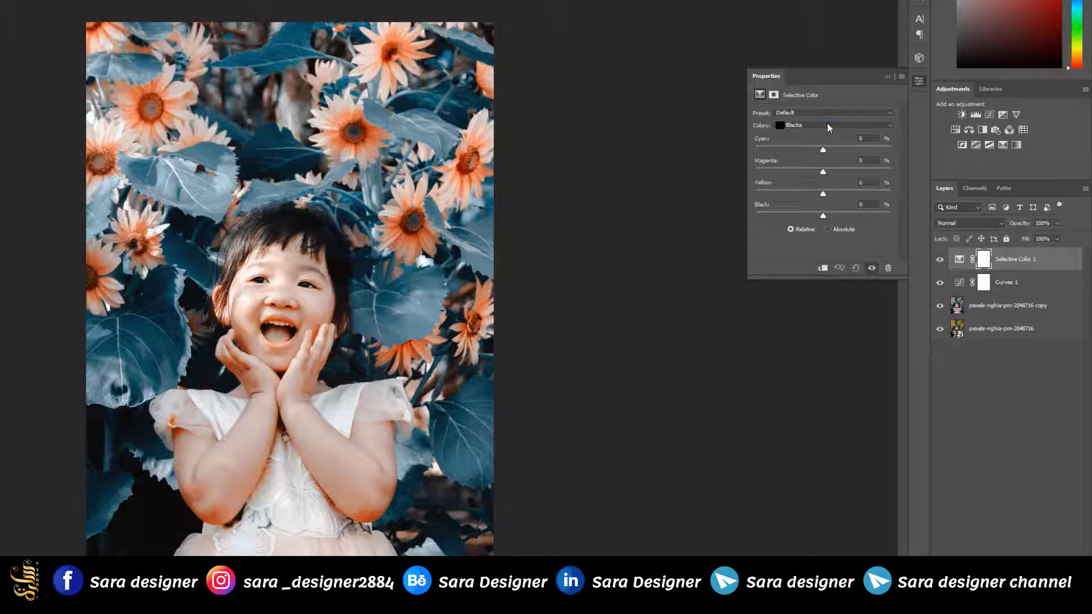
click(829, 126)
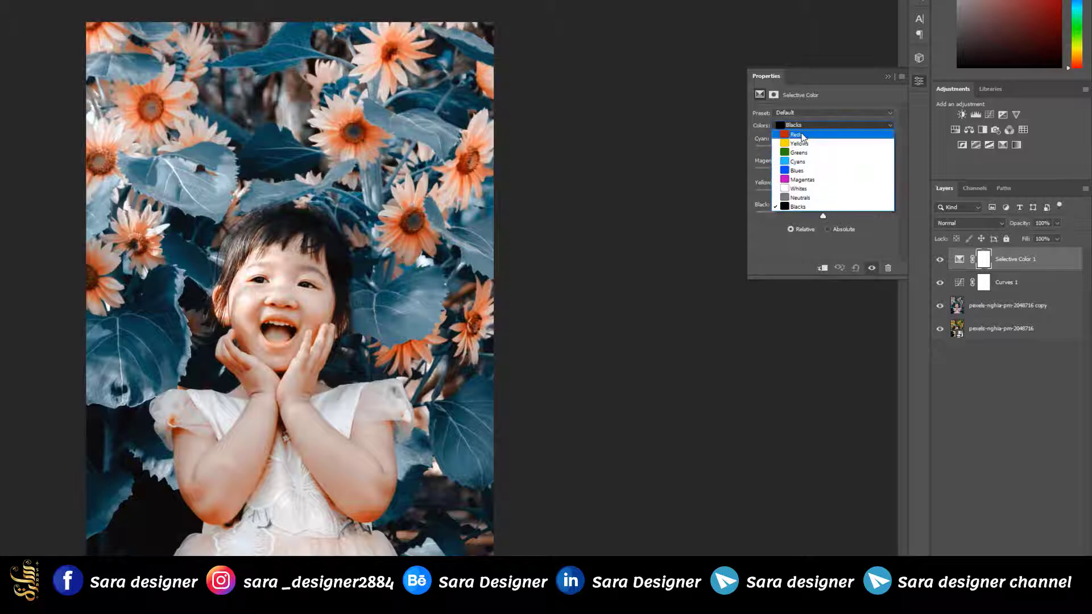
click(887, 125)
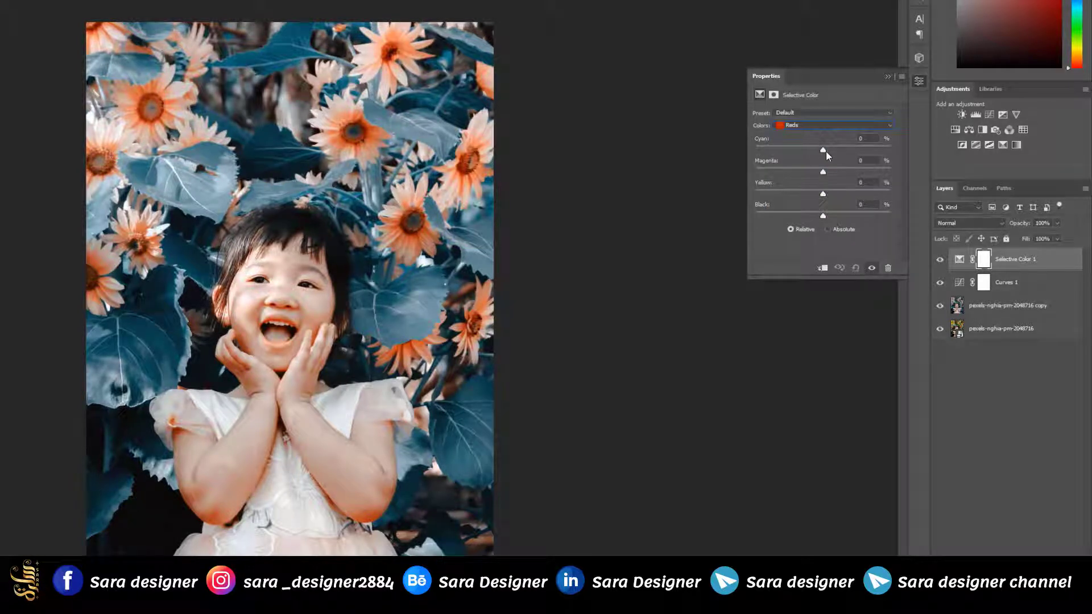
drag(826, 151, 849, 150)
drag(823, 172, 817, 196)
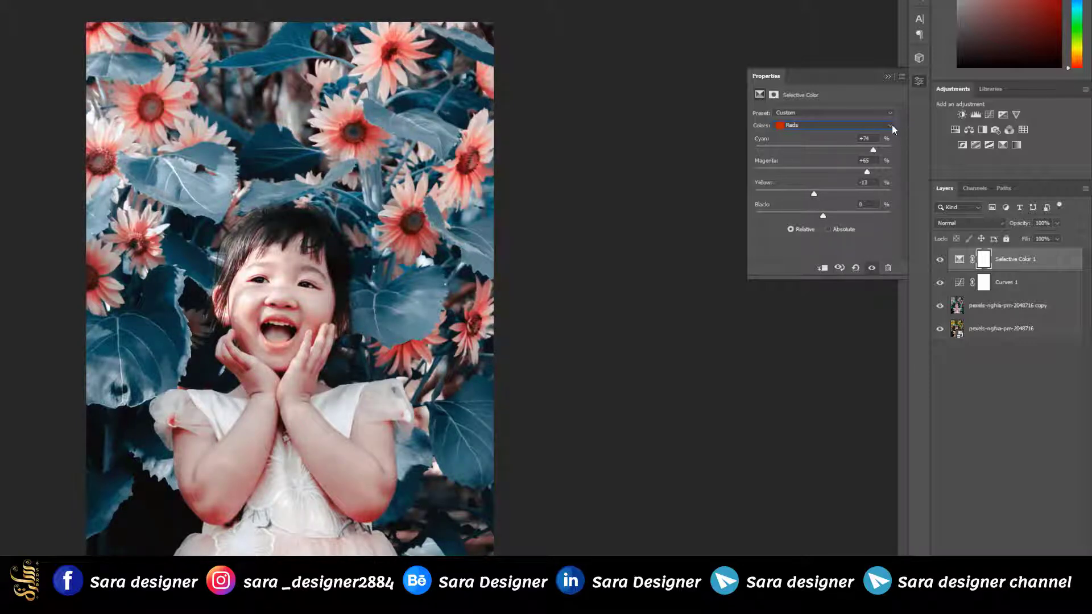
Step: Set the Cyans of the Selective Color layer to Cyan +47, Magenta +29 and Yellow -57, and raise Black slightly
click(892, 126)
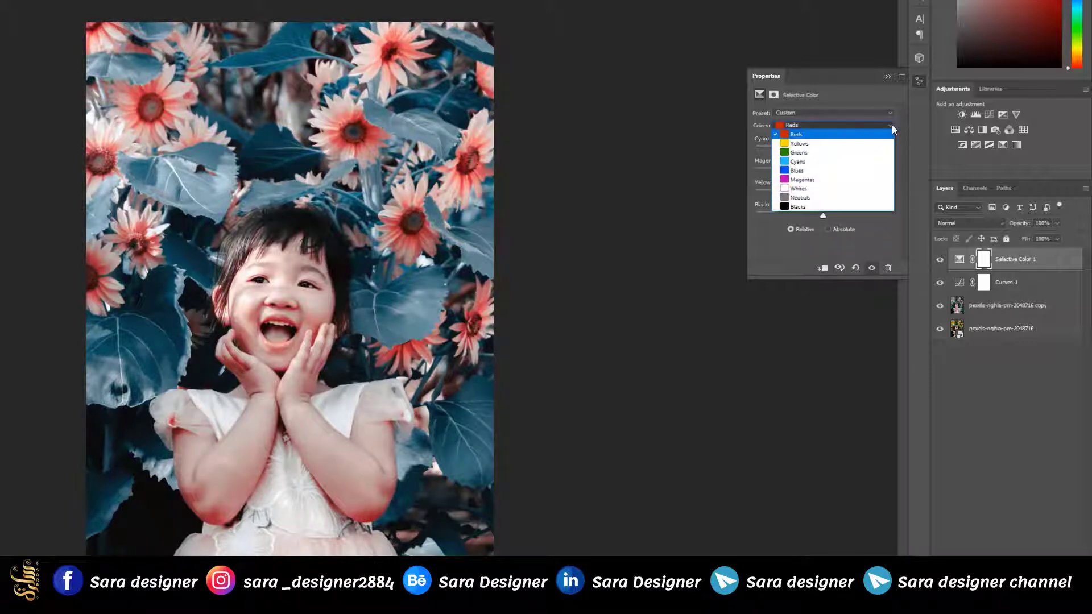
click(814, 162)
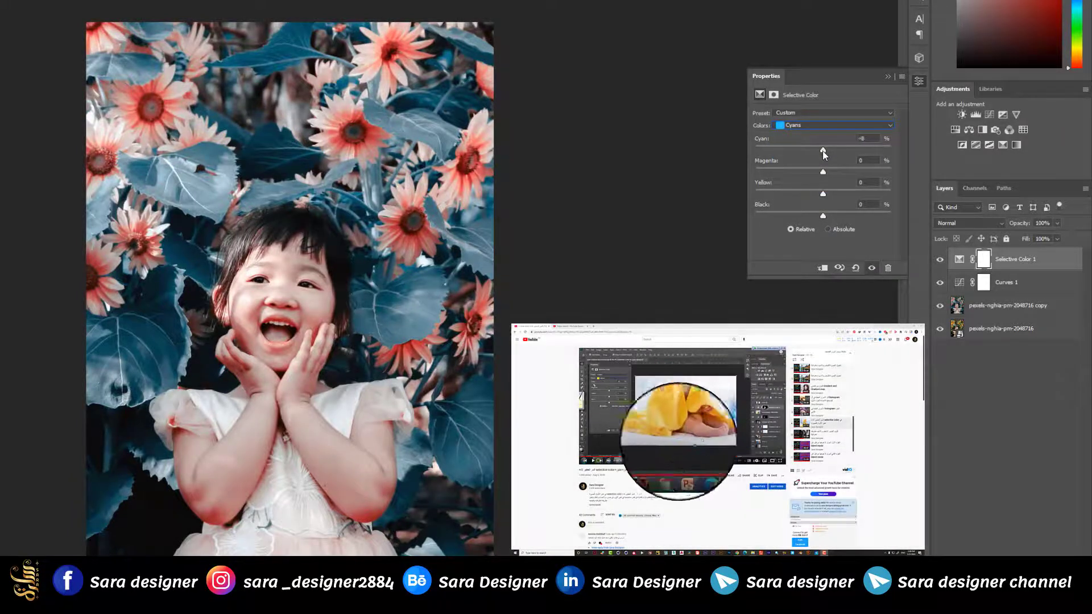
drag(822, 151, 784, 196)
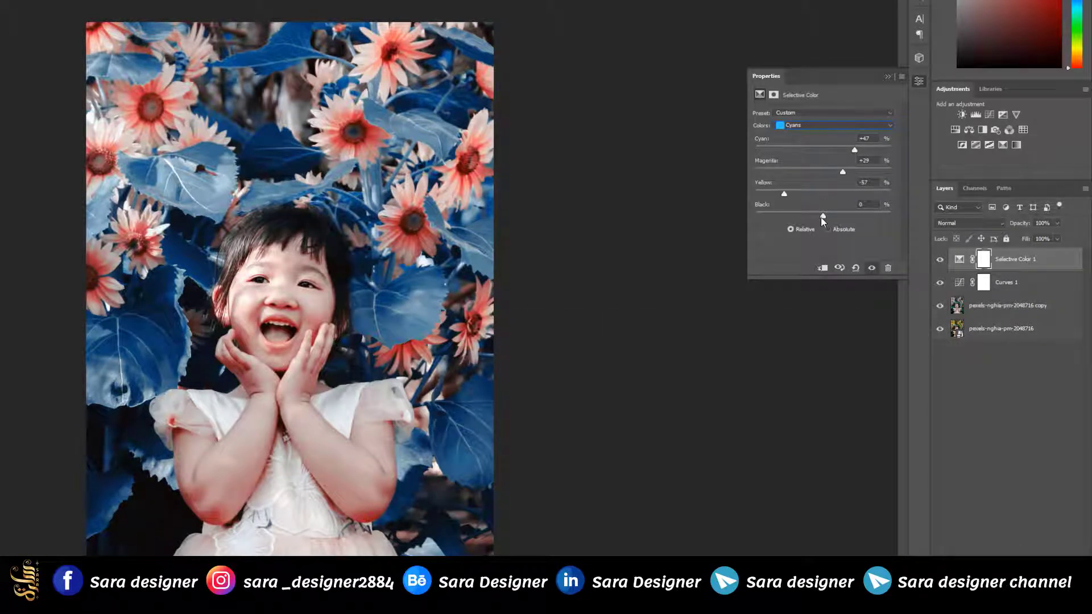
mouse_move(821, 218)
mouse_down()
mouse_move(804, 216)
mouse_move(827, 216)
mouse_up()
Step: Adjust the Blues of the Selective Color layer by raising Cyan slightly and lowering Yellow
click(891, 125)
click(824, 173)
drag(823, 151, 825, 151)
drag(825, 193, 806, 194)
Step: Set the Blacks of the Selective Color layer to Cyan +23, Magenta +3, Yellow -4 and Black -3
click(890, 125)
click(790, 206)
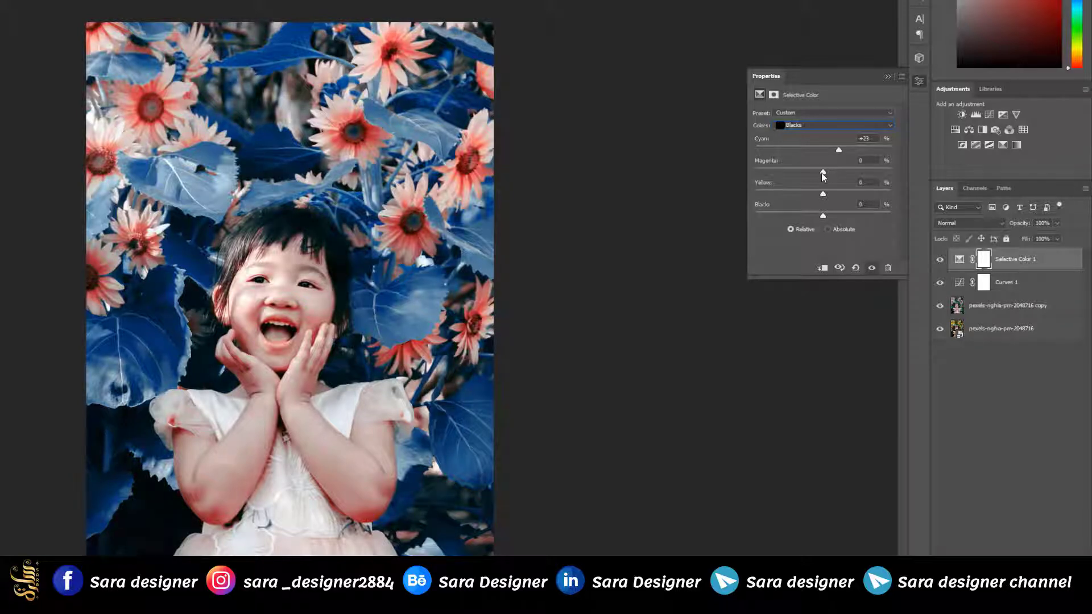
mouse_move(822, 173)
mouse_down()
mouse_move(836, 172)
mouse_move(817, 171)
mouse_move(828, 172)
mouse_up()
mouse_move(824, 196)
mouse_down()
mouse_move(814, 198)
mouse_move(824, 198)
mouse_up()
drag(824, 216, 821, 216)
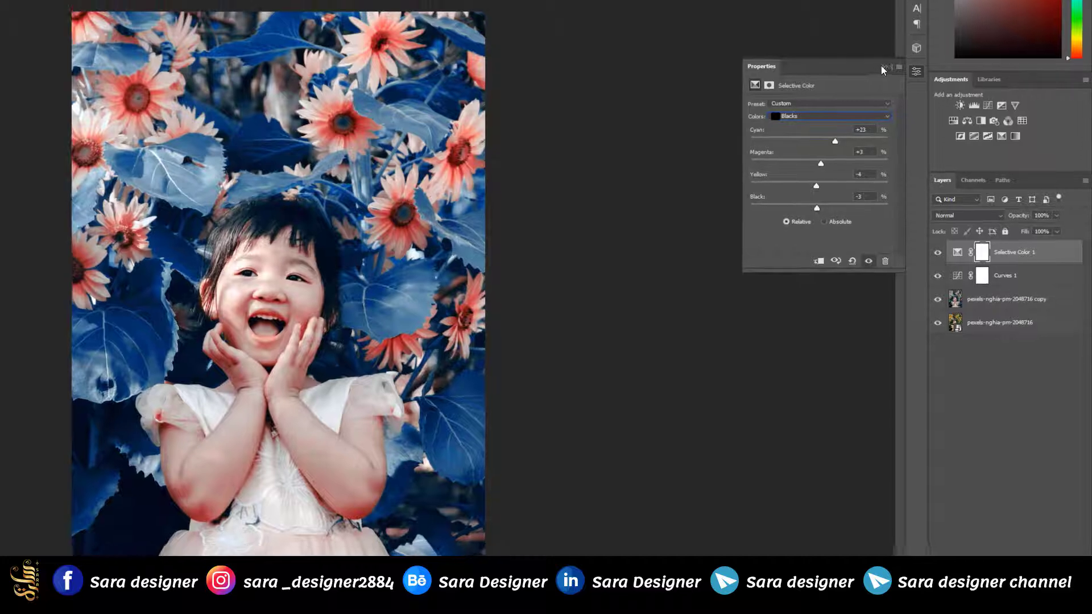
click(885, 73)
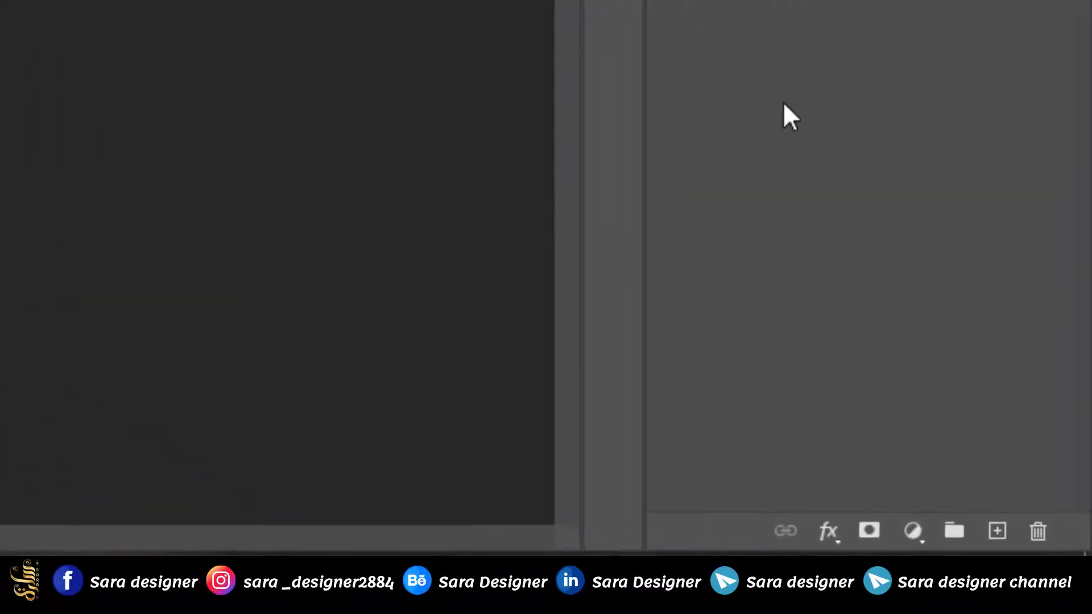
Step: Add a second Curves adjustment layer, lower the shadows slightly on the RGB curve and add a point in the highlights
click(912, 531)
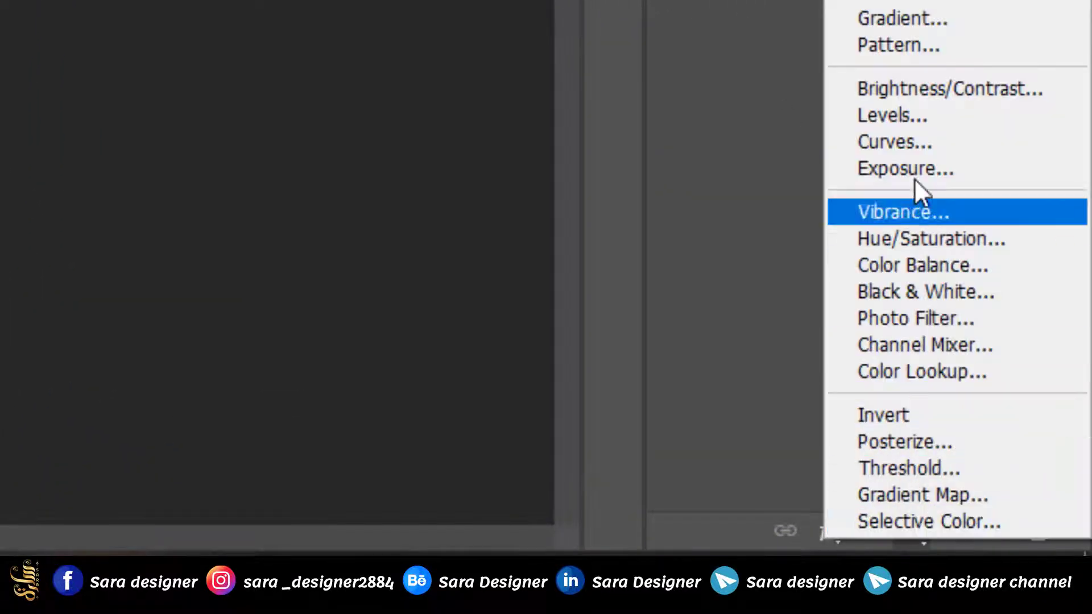
click(916, 143)
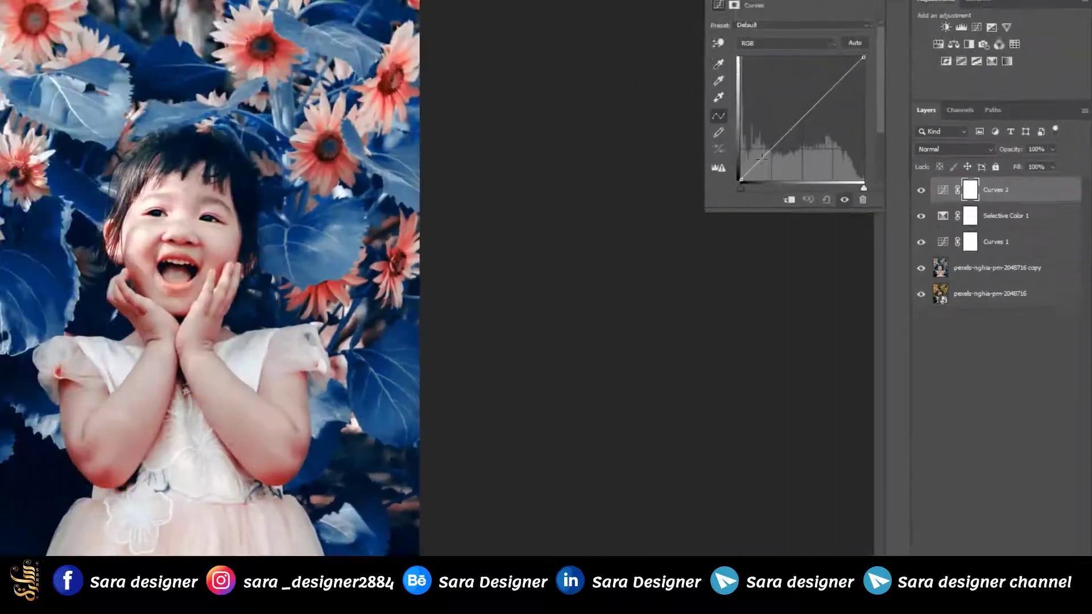
drag(764, 158, 763, 162)
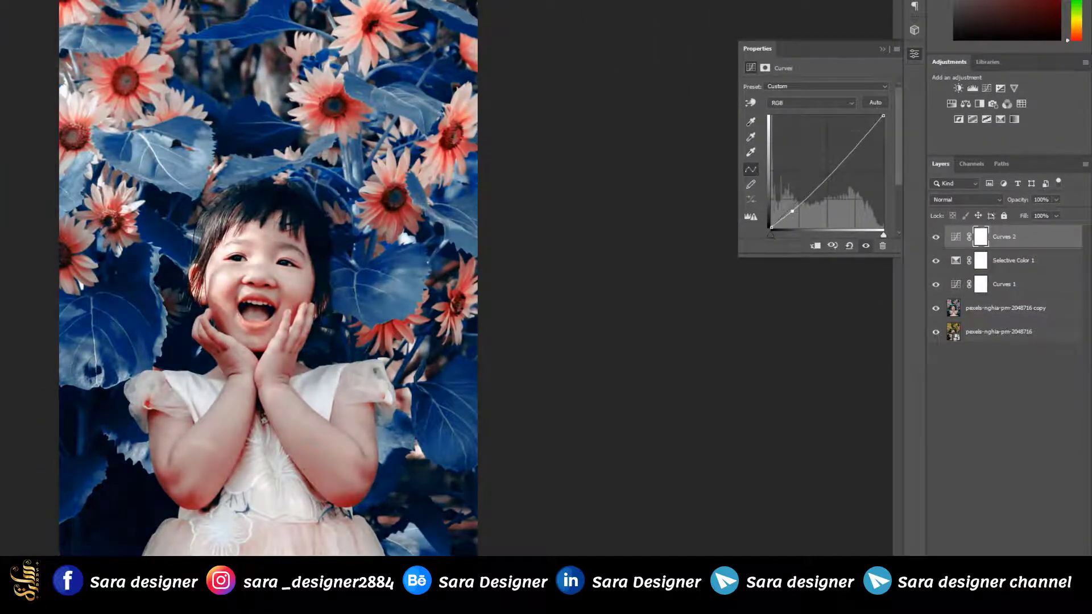
drag(854, 148, 853, 147)
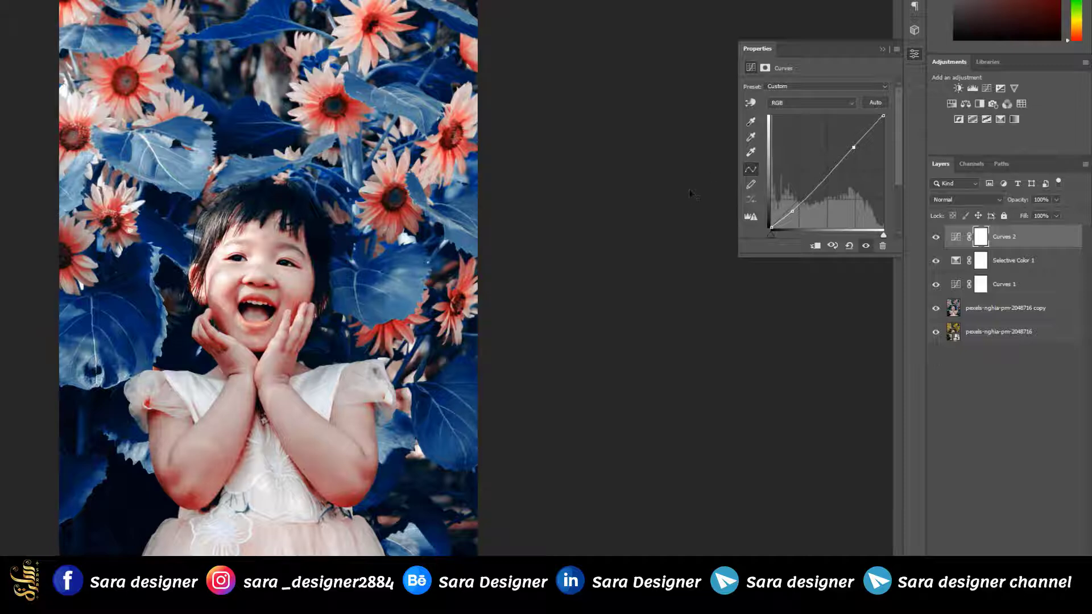
Step: Slightly adjust the shadow and highlight end points of the second Curves layer's Blue channel
click(852, 101)
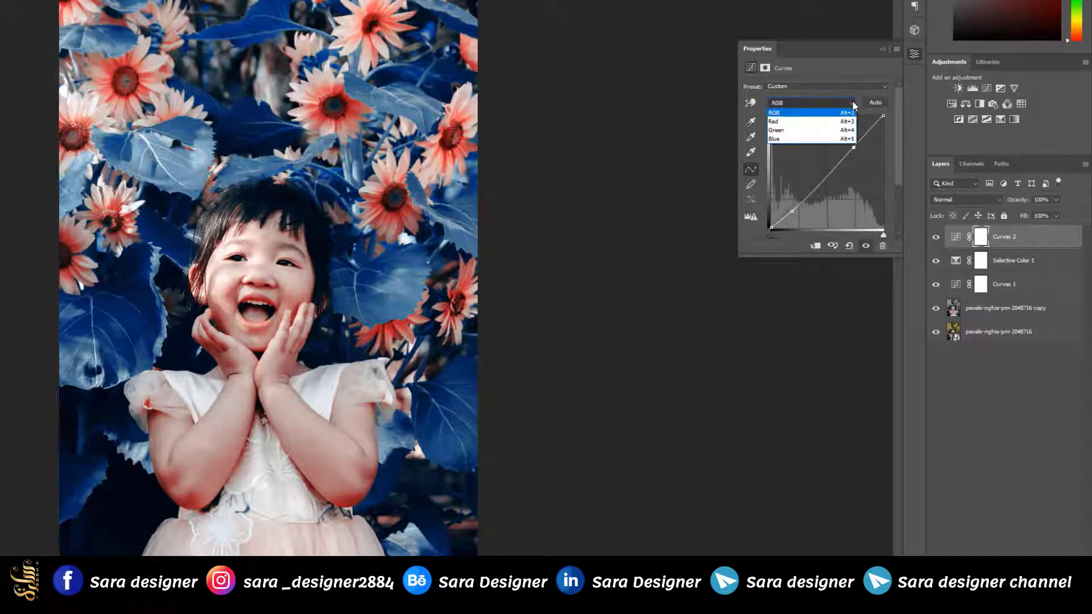
click(784, 139)
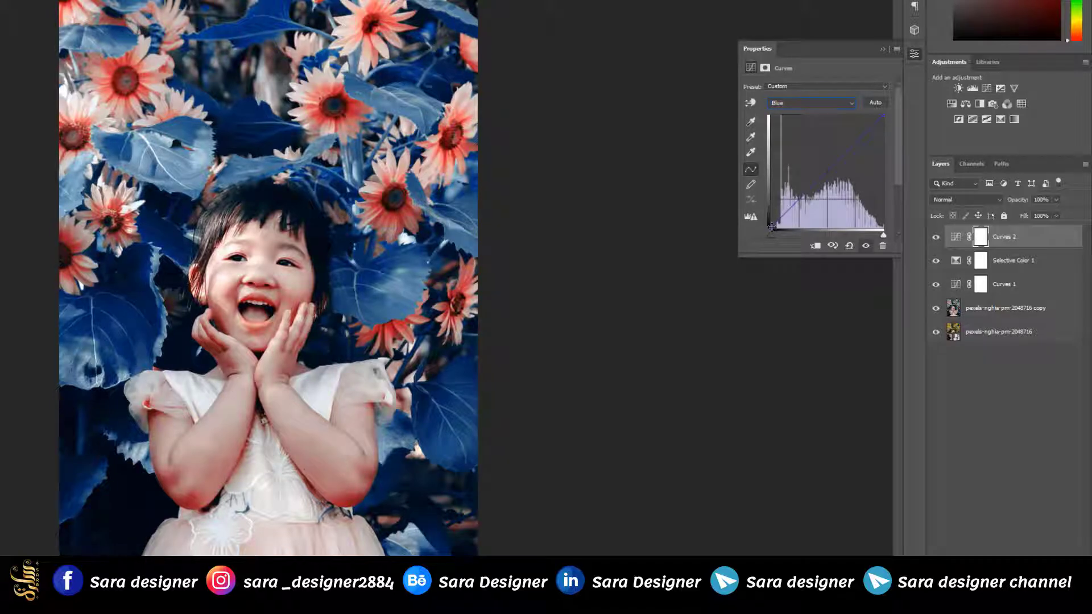
drag(771, 226, 773, 224)
drag(881, 118, 884, 119)
click(885, 49)
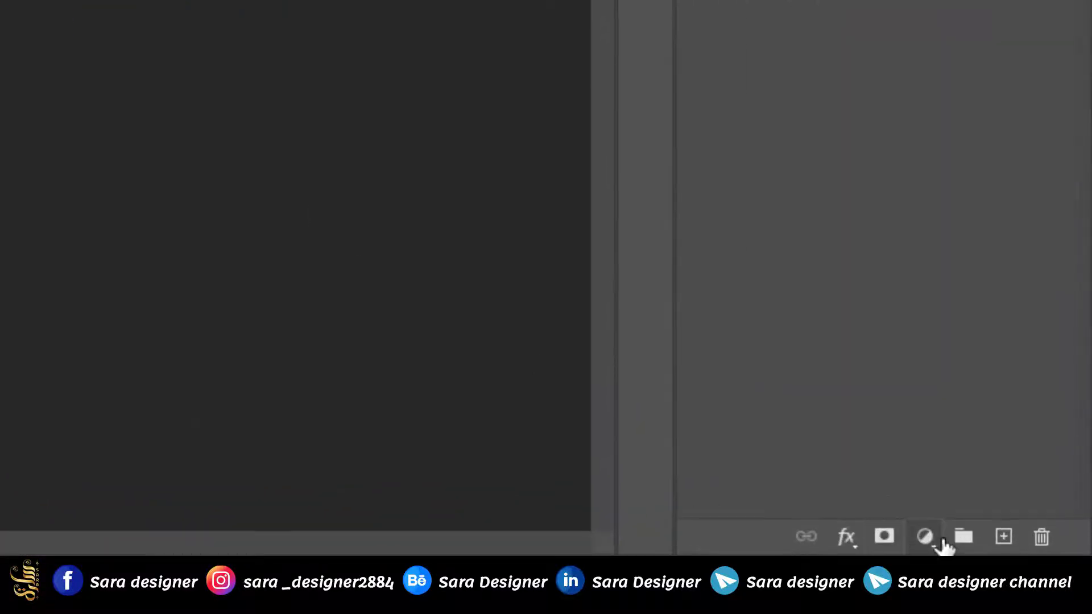
Step: Add a Color Balance adjustment layer and shift the midtones slightly toward cyan and blue
click(1027, 595)
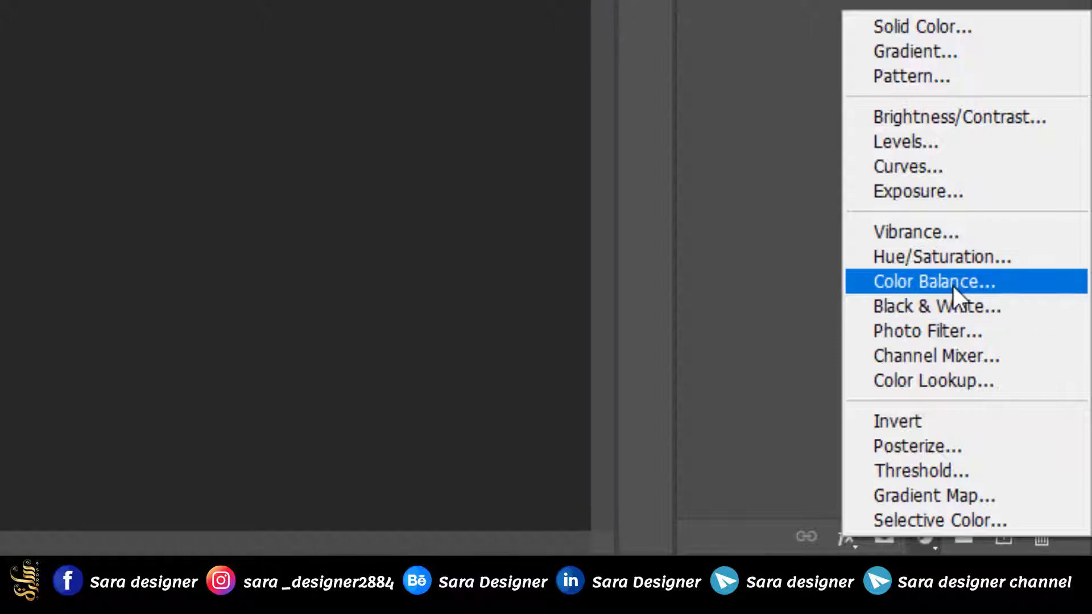
click(953, 286)
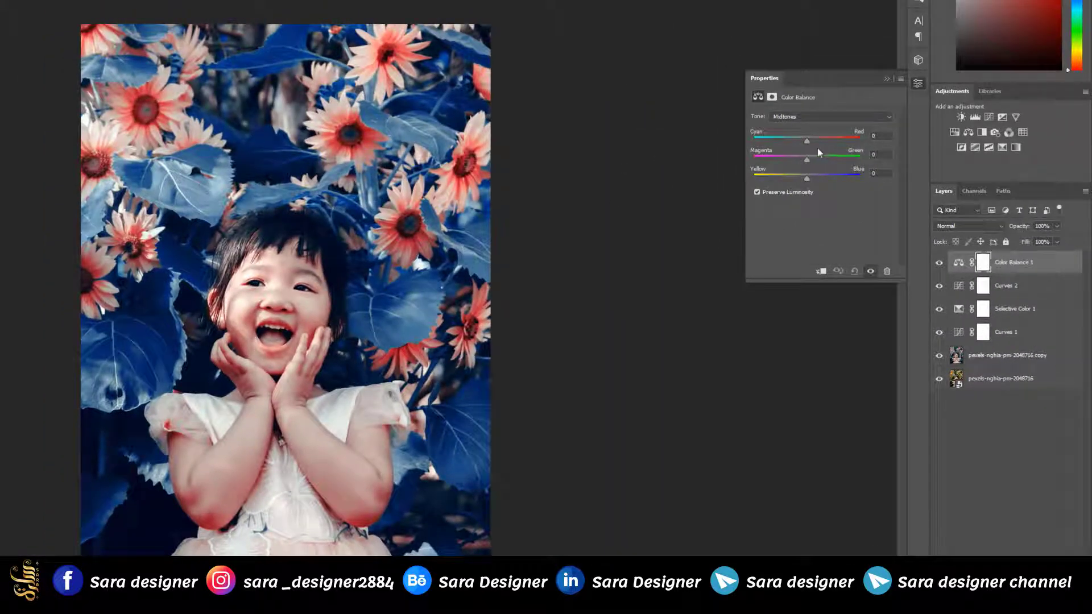
drag(798, 141, 799, 141)
drag(807, 178, 810, 179)
Step: Set the Color Balance shadows to -10 on the Cyan-Red axis and shift them slightly toward blue
click(843, 118)
click(812, 128)
drag(804, 142, 801, 144)
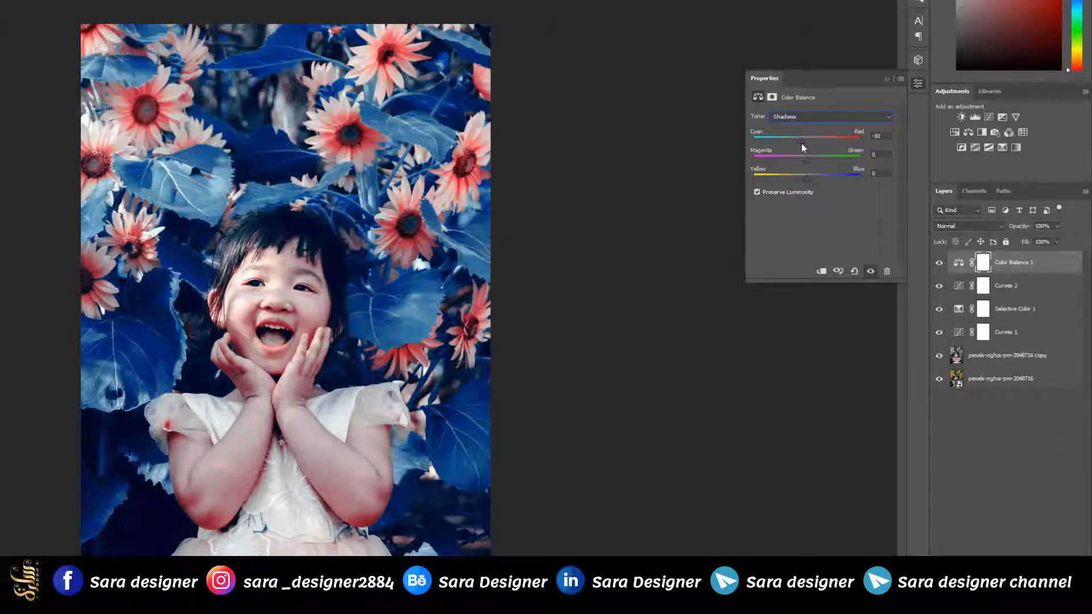
click(810, 180)
Step: Shift the Color Balance highlights slightly toward red
click(837, 117)
click(797, 143)
drag(808, 142, 811, 142)
click(886, 78)
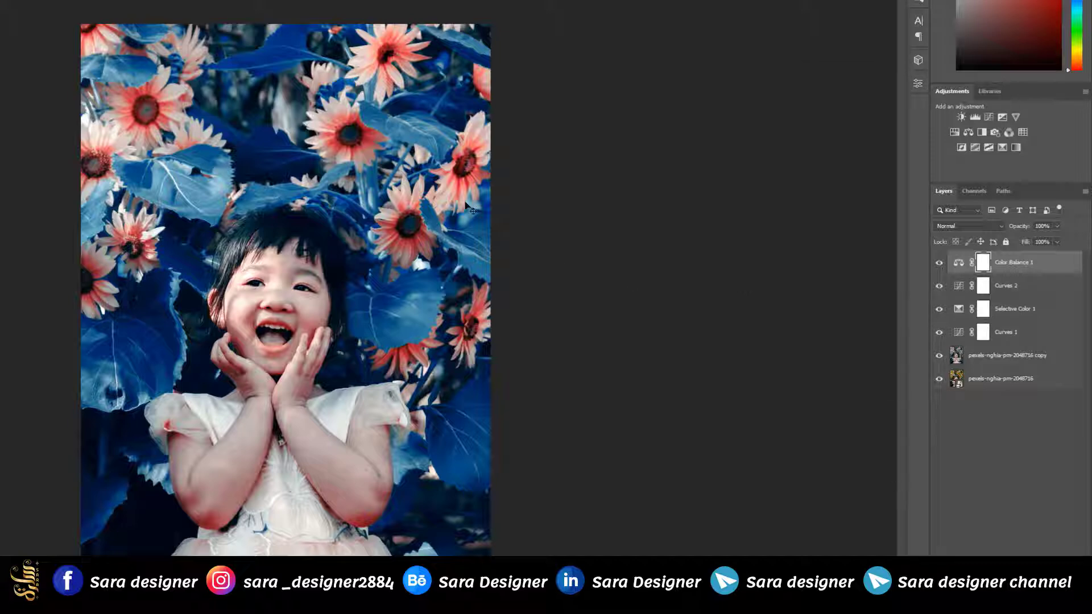
Step: Group all the adjustment layers from Curves 1 up to Color Balance 1
click(1005, 334)
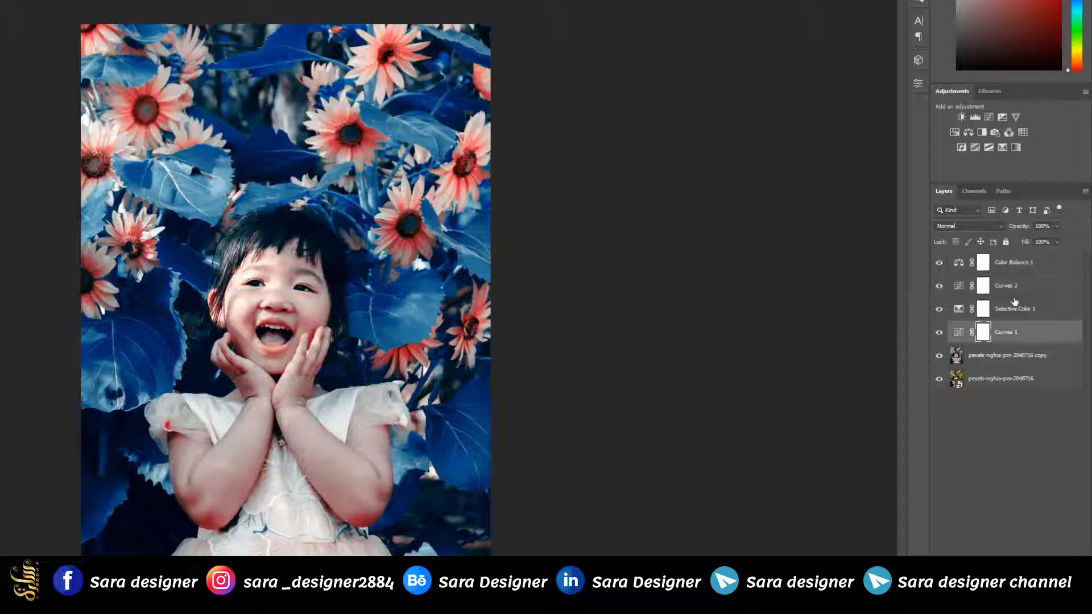
shift+click(1015, 263)
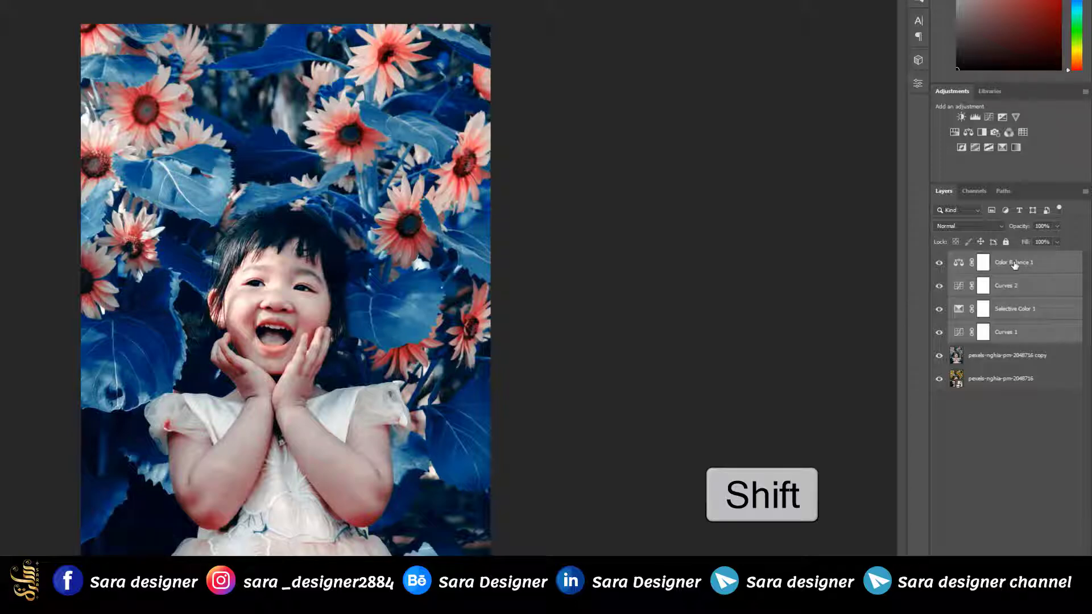
key(ctrl+g)
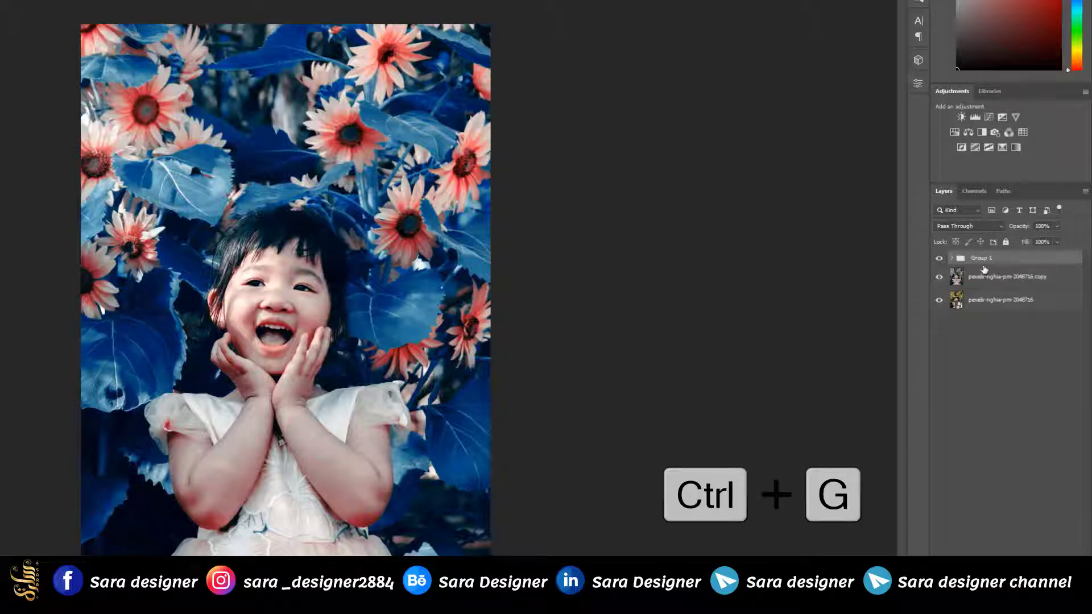
Step: Compare the photo with the adjustment group hidden and shown, and preview the effect at reduced group opacity before restoring 100%
click(940, 258)
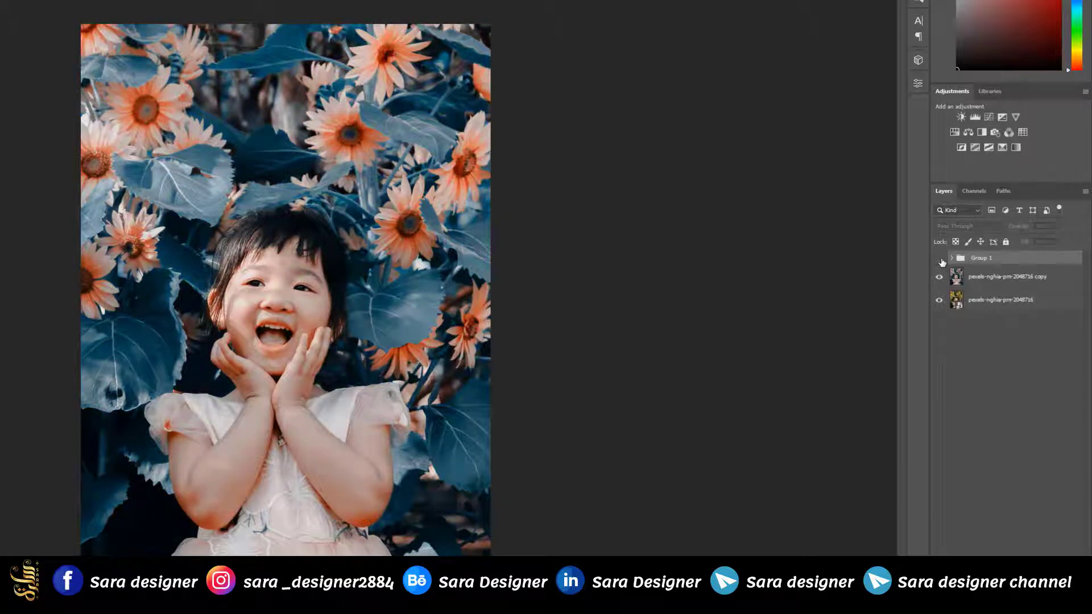
click(939, 259)
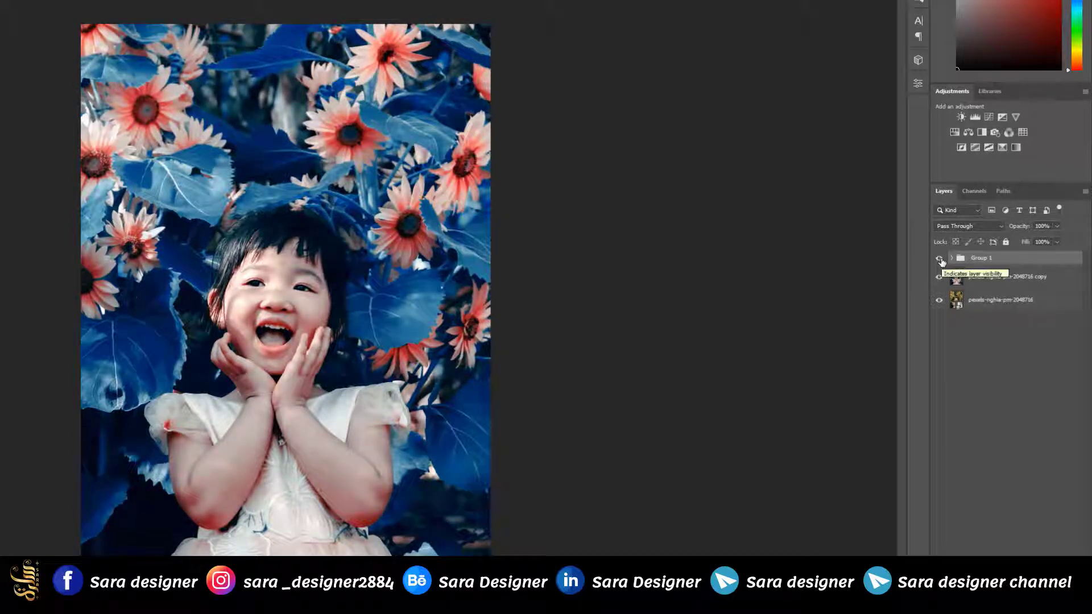
click(939, 260)
click(941, 259)
click(1057, 226)
drag(1058, 240, 1082, 244)
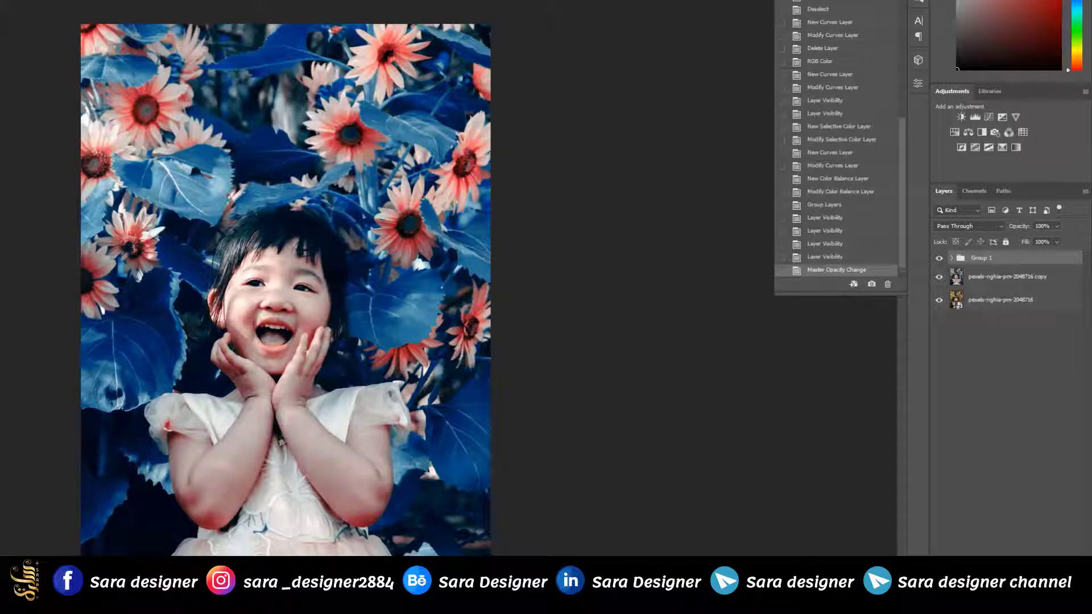
Step: Stop recording the cyne blue action, review its recorded commands, collapse them, and deselect the layers
key(alt+F9)
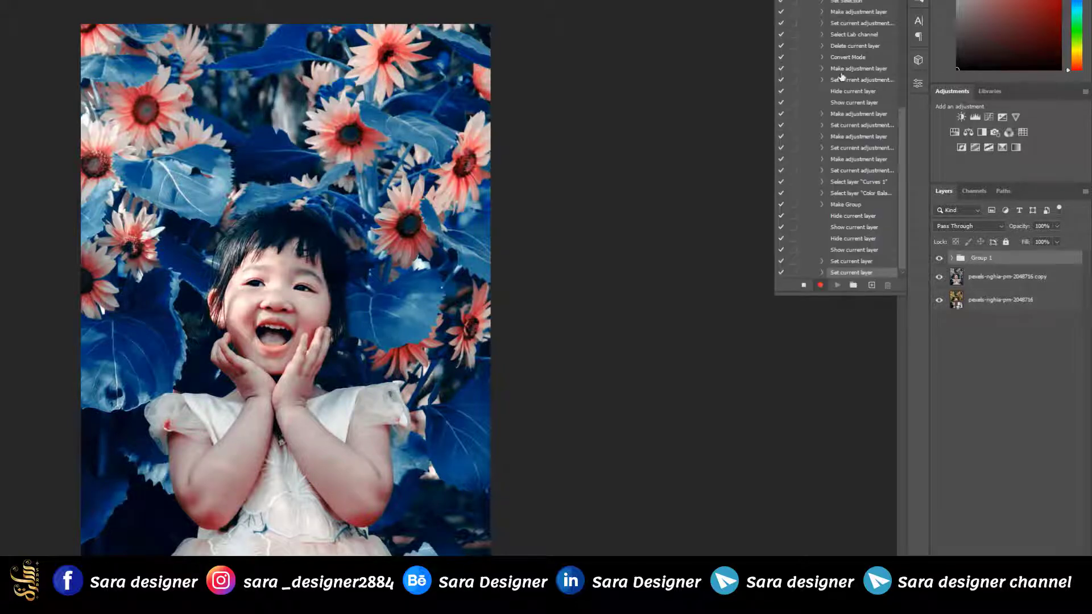
click(803, 286)
scroll(860, 196, up, 4)
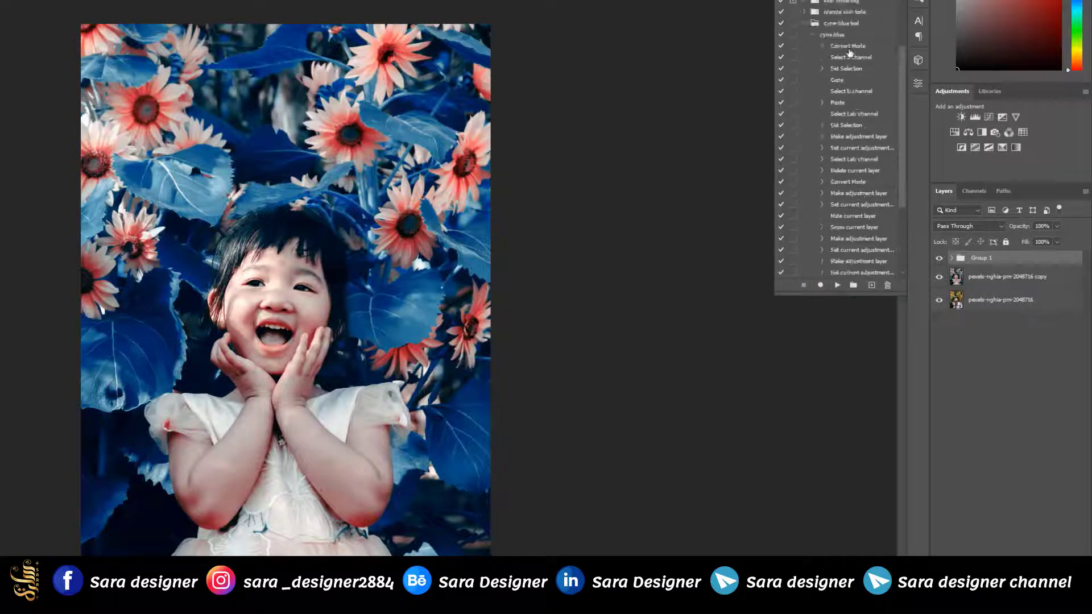
scroll(850, 170, down, 4)
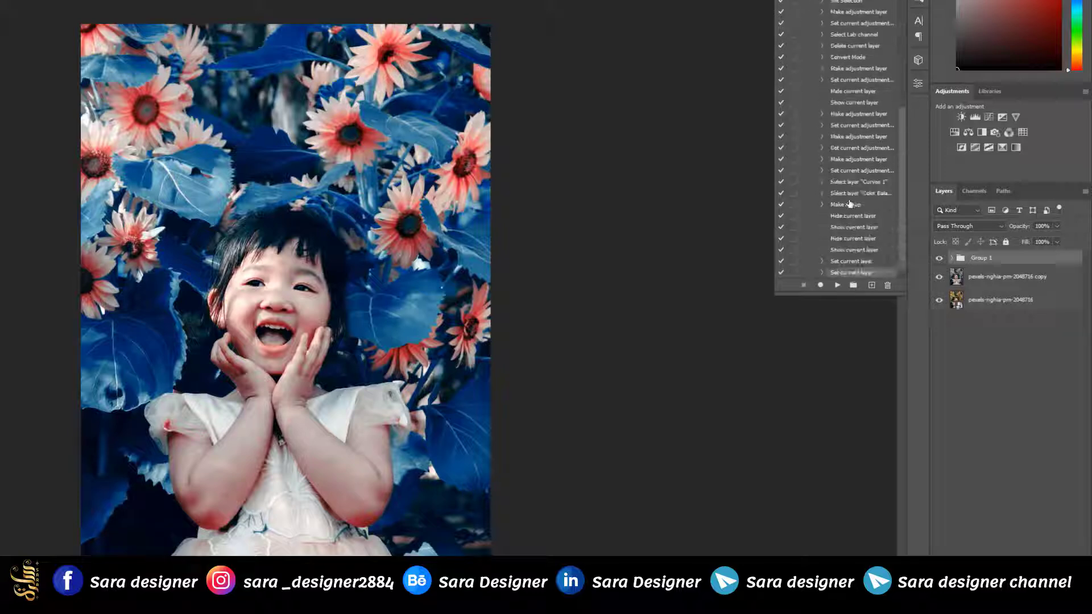
scroll(850, 255, up, 5)
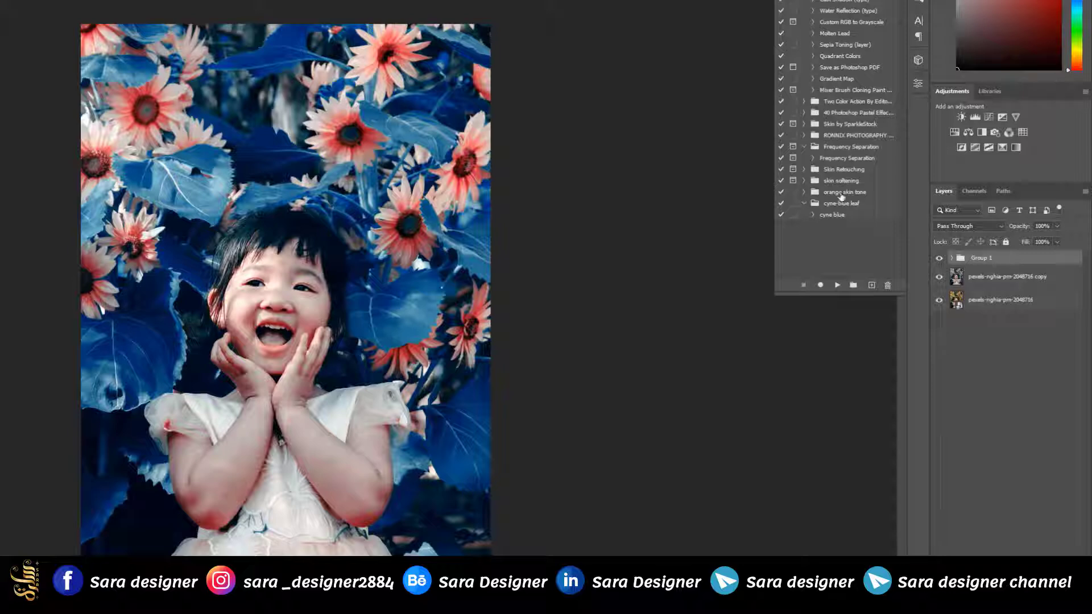
click(1005, 394)
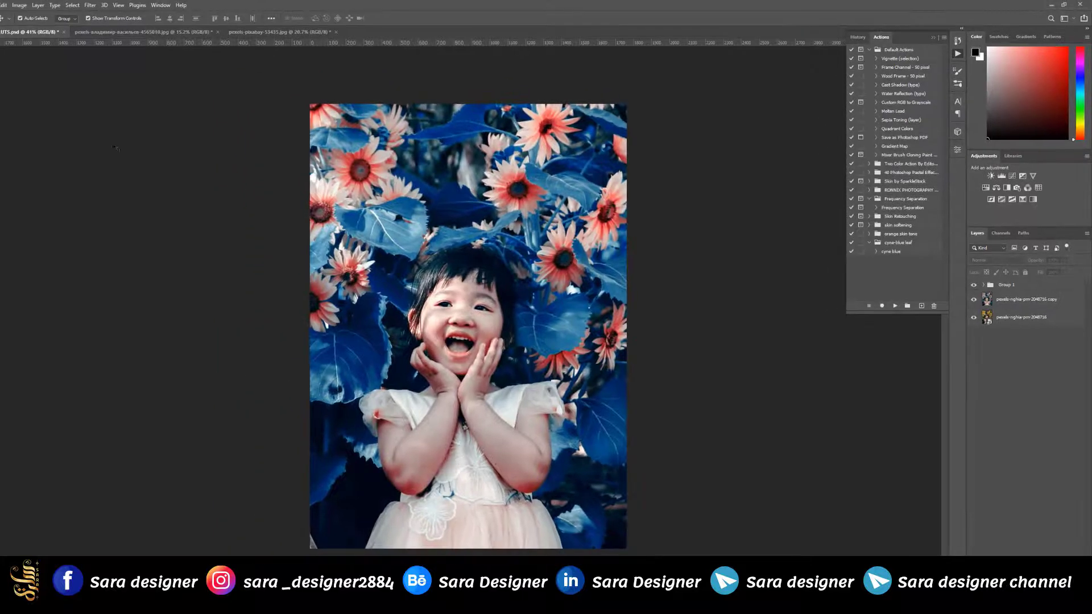
Step: Switch to the open photo of the girl in the red dress among flowers and play the cyne blue action on it
click(106, 31)
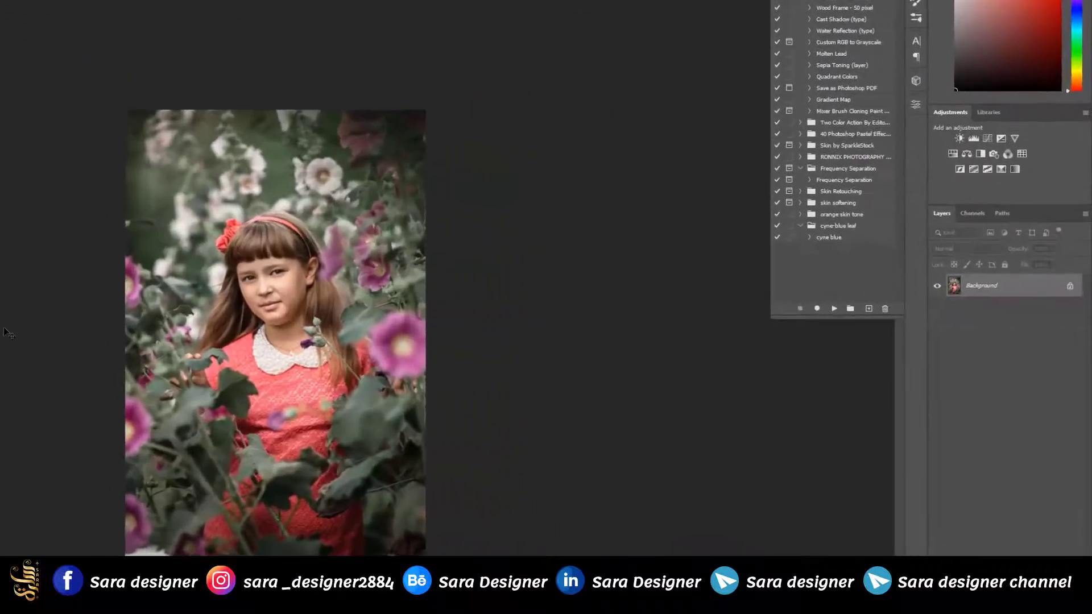
scroll(294, 355, up, 2)
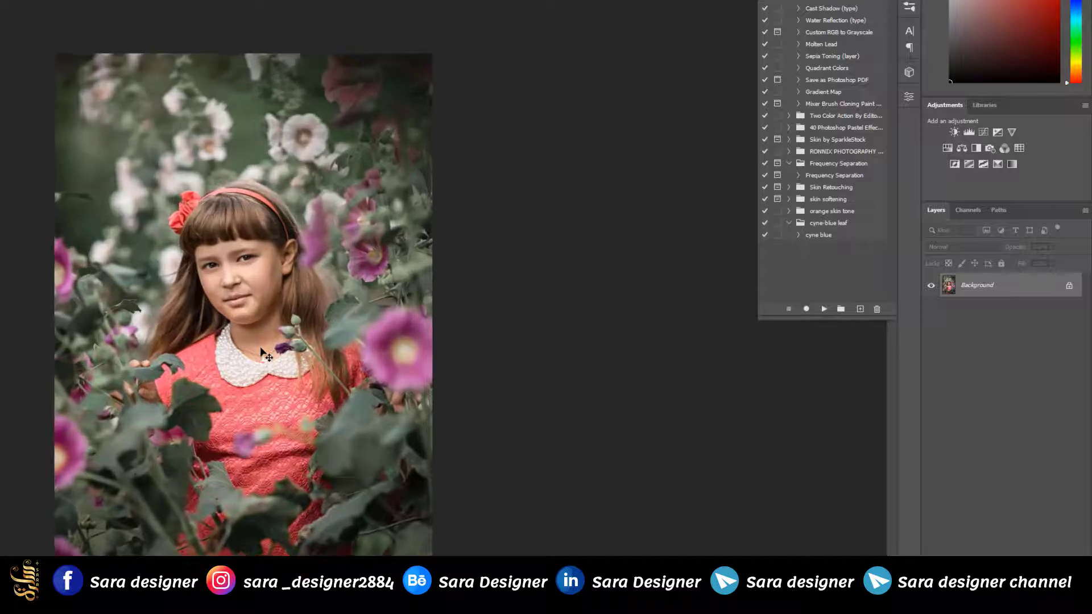
scroll(265, 355, up, 1)
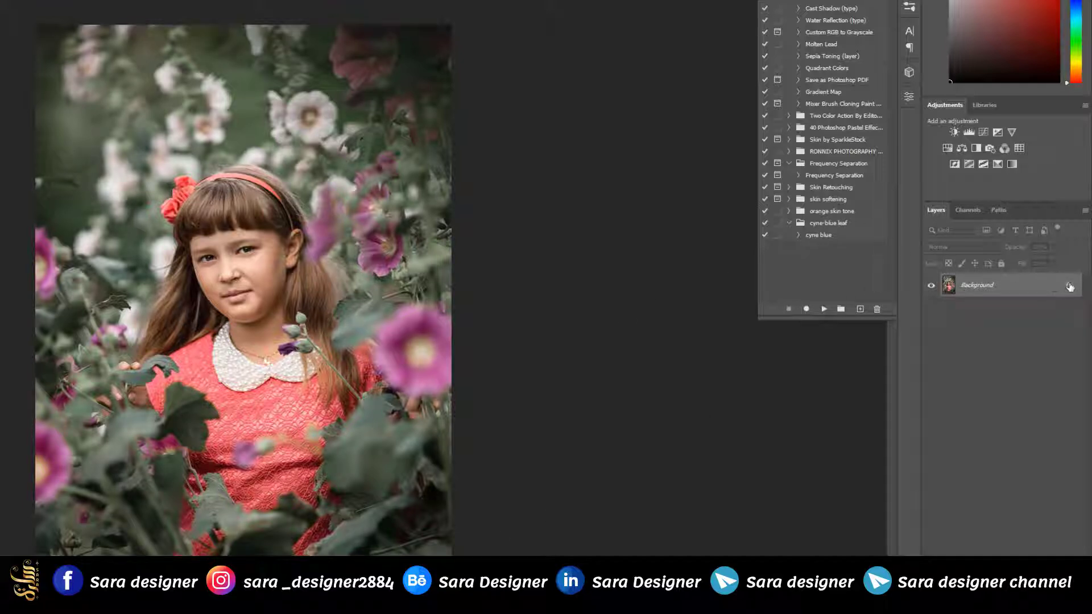
click(817, 238)
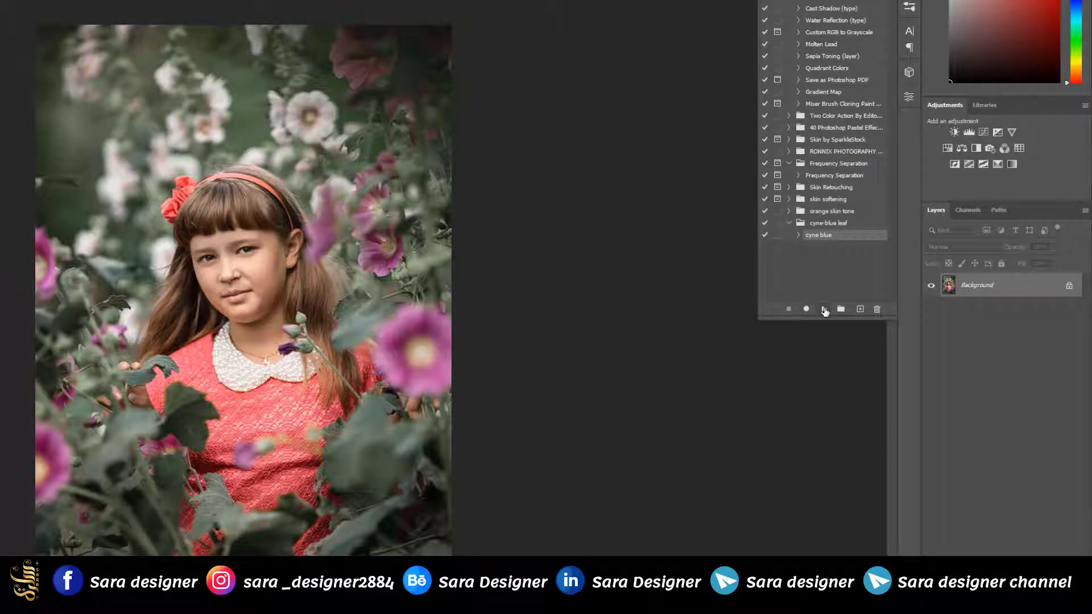
click(824, 310)
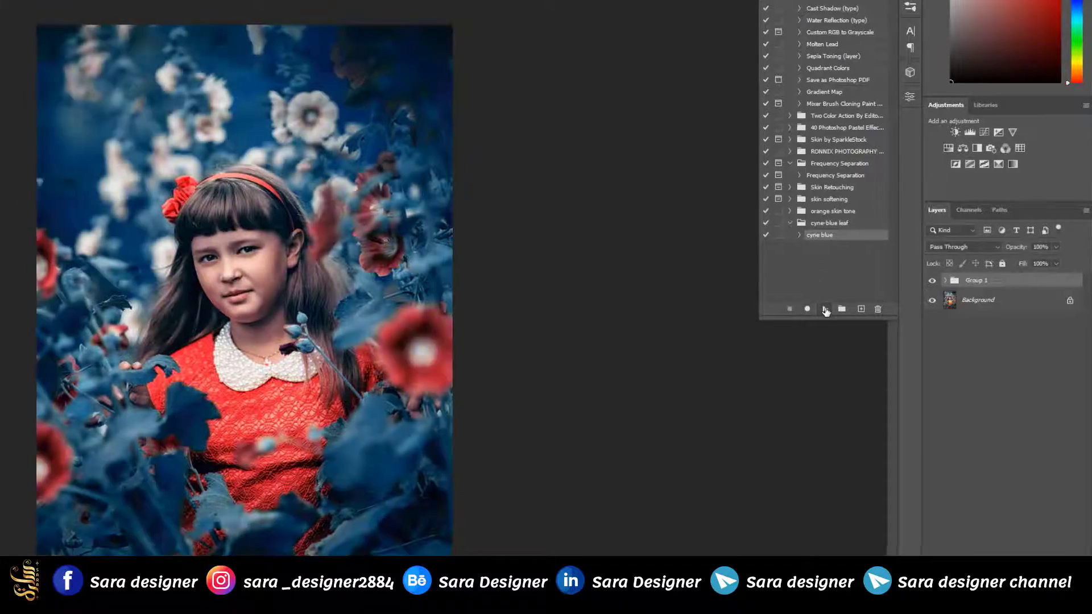